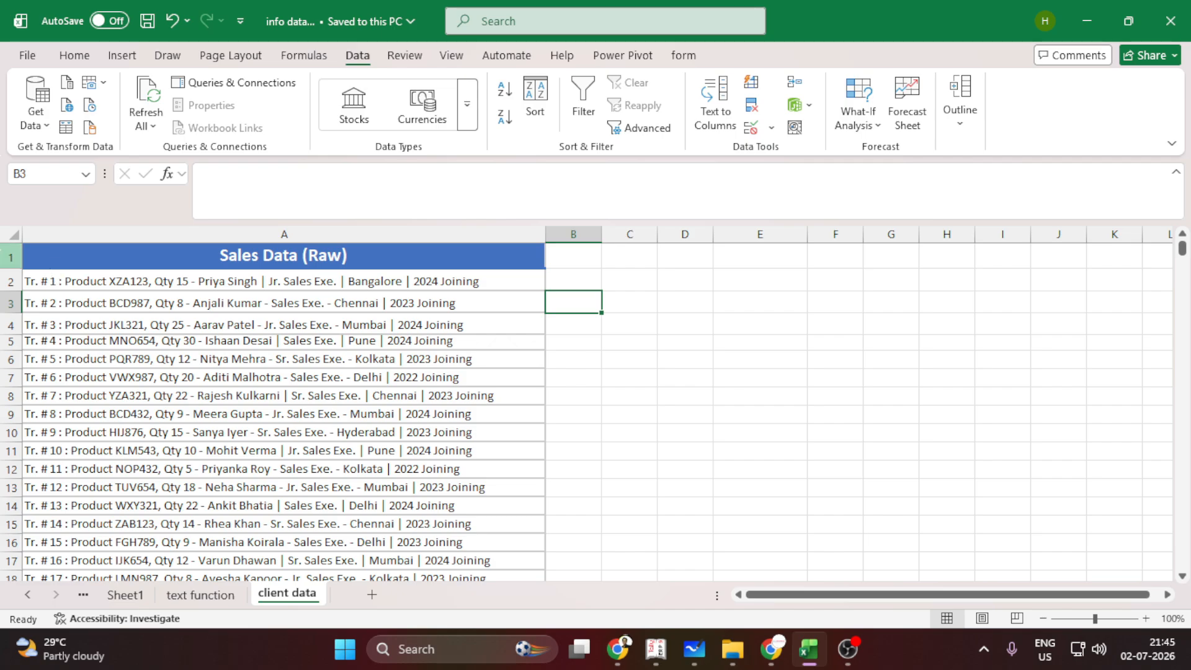
- Try a fixed-width Text to Columns split of the raw sales data in column A, testing Text and DMY Date formats
click(11, 237)
click(54, 255)
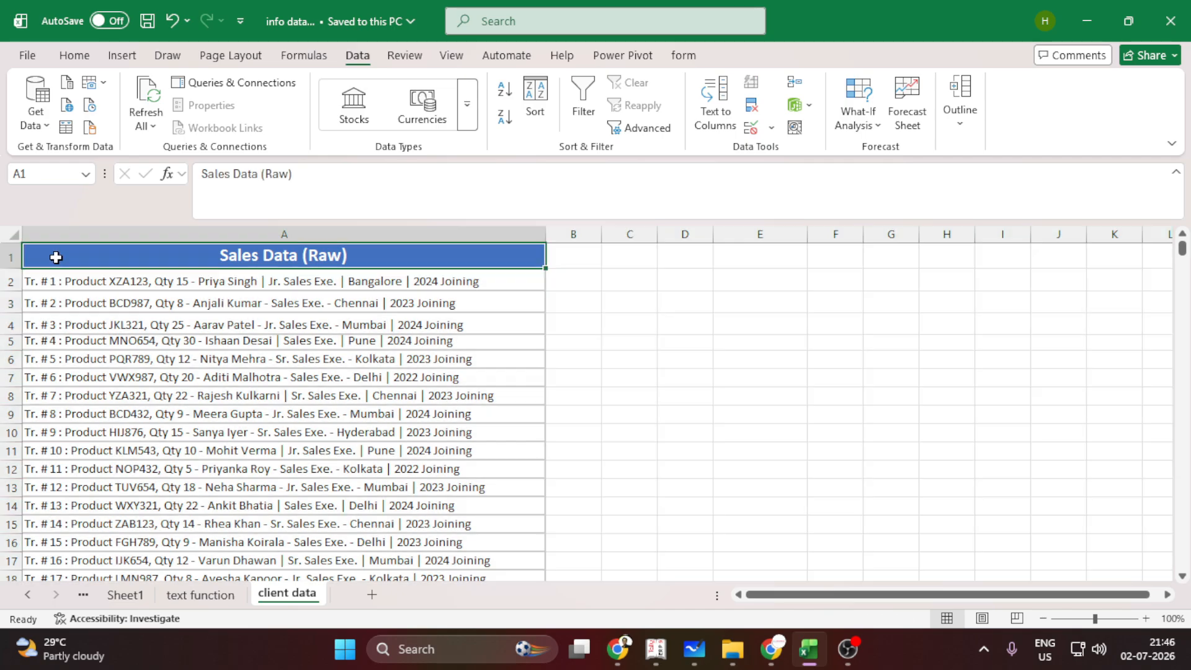
drag(55, 255, 240, 611)
click(117, 225)
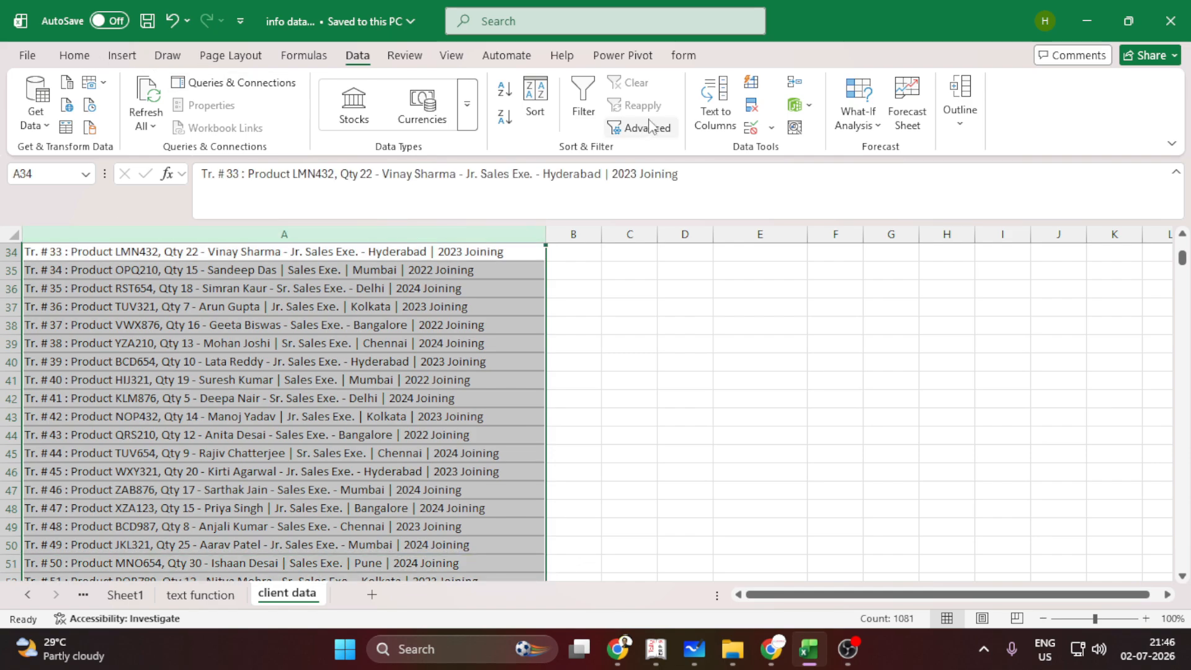
click(719, 112)
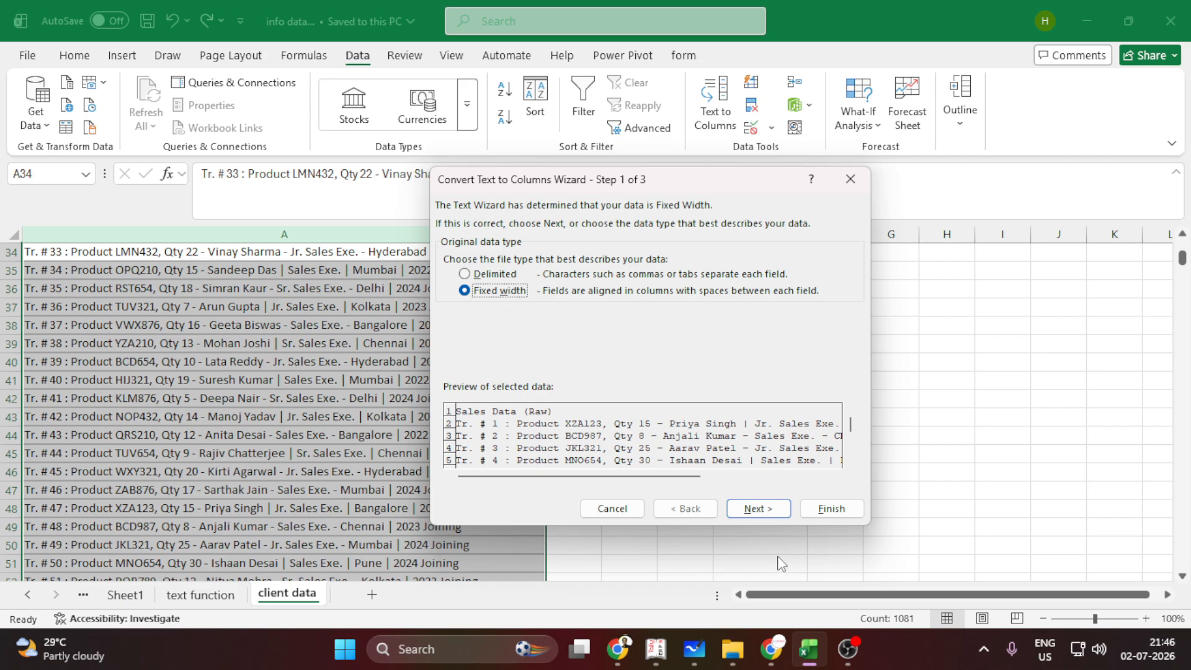
click(754, 508)
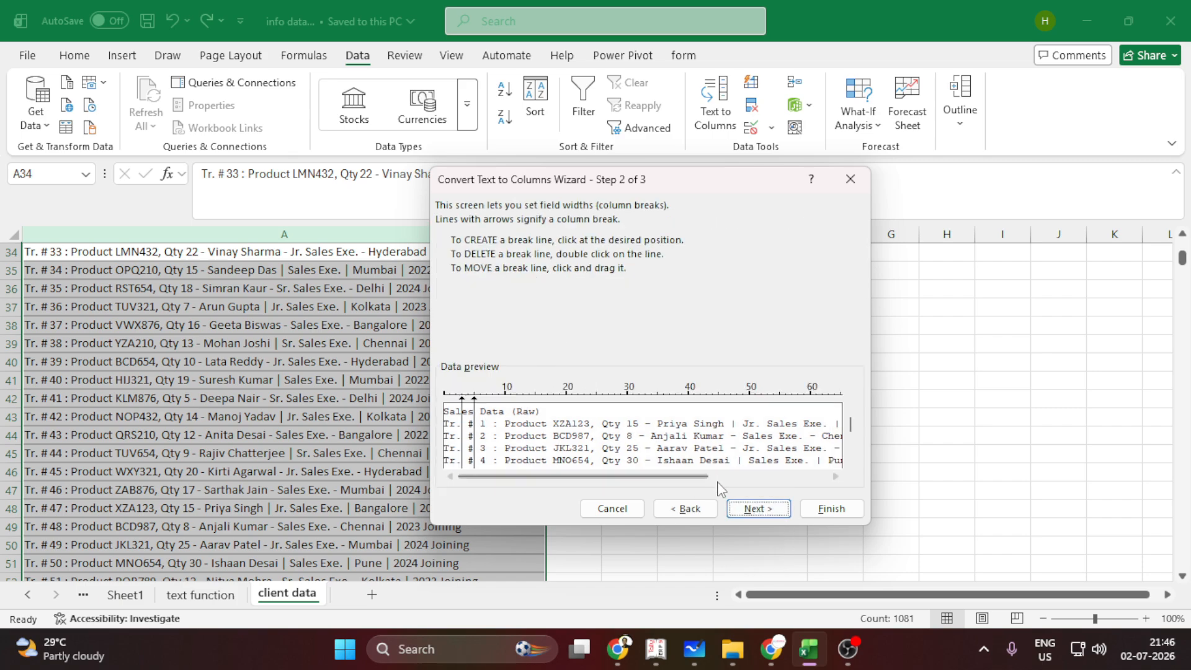
click(754, 508)
click(462, 261)
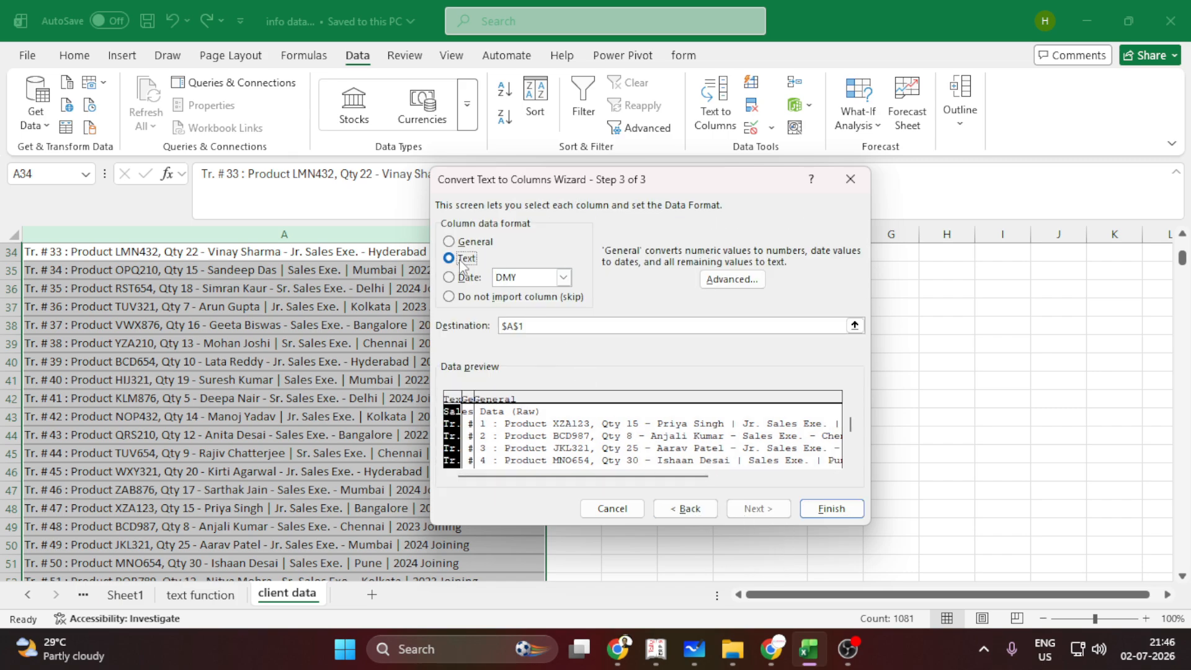
click(459, 277)
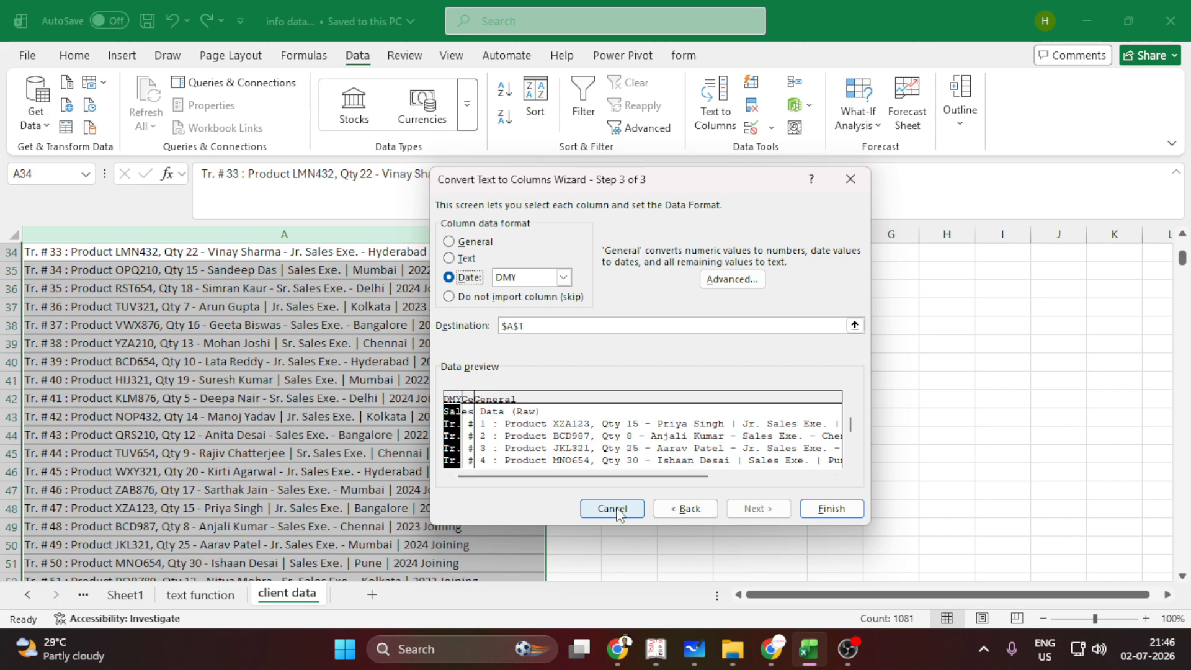
click(684, 509)
click(633, 508)
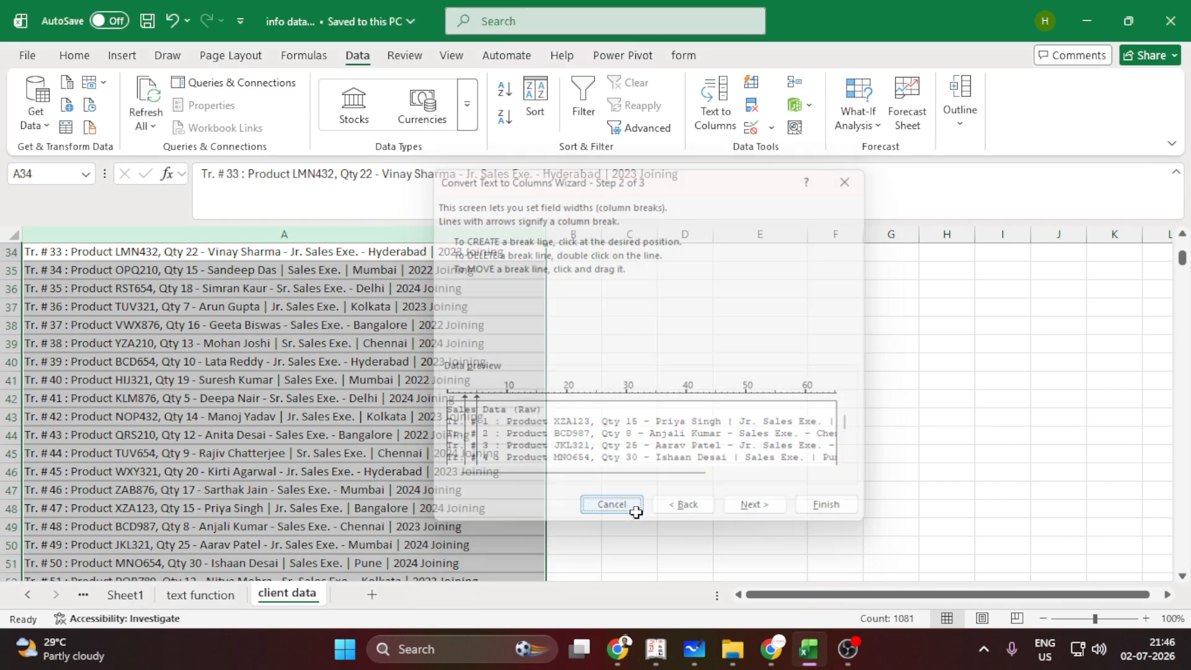
- Try a delimited Text to Columns split of the raw sales data, previewing comma and space delimiters with Tab off
click(718, 102)
click(465, 275)
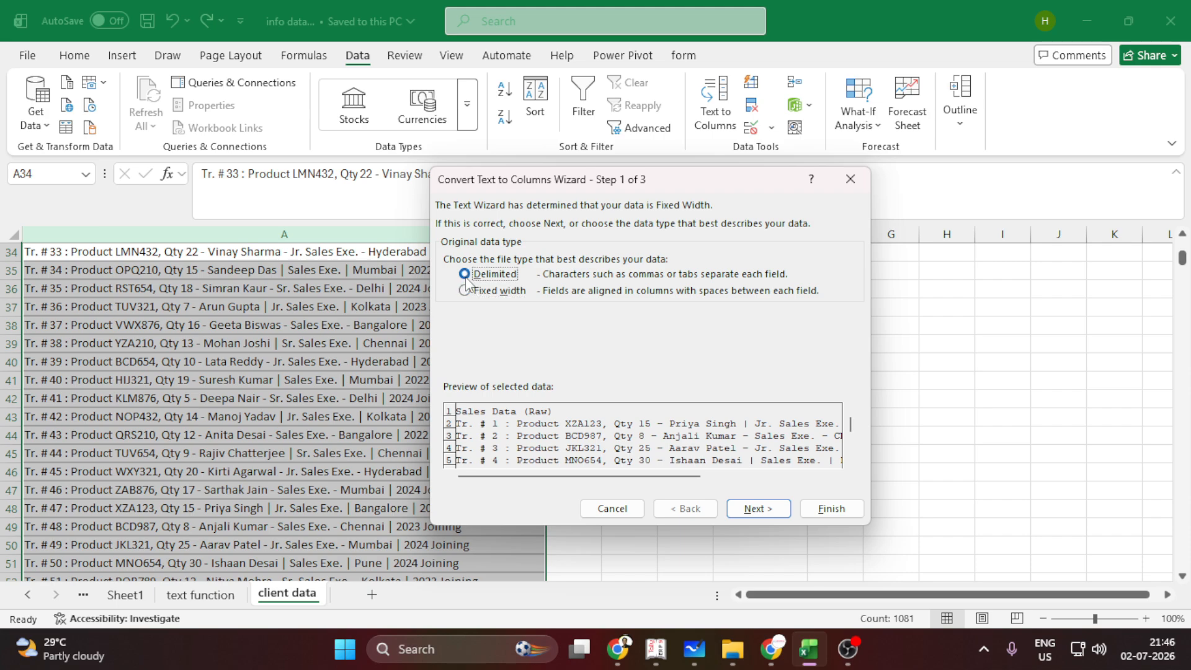
click(745, 512)
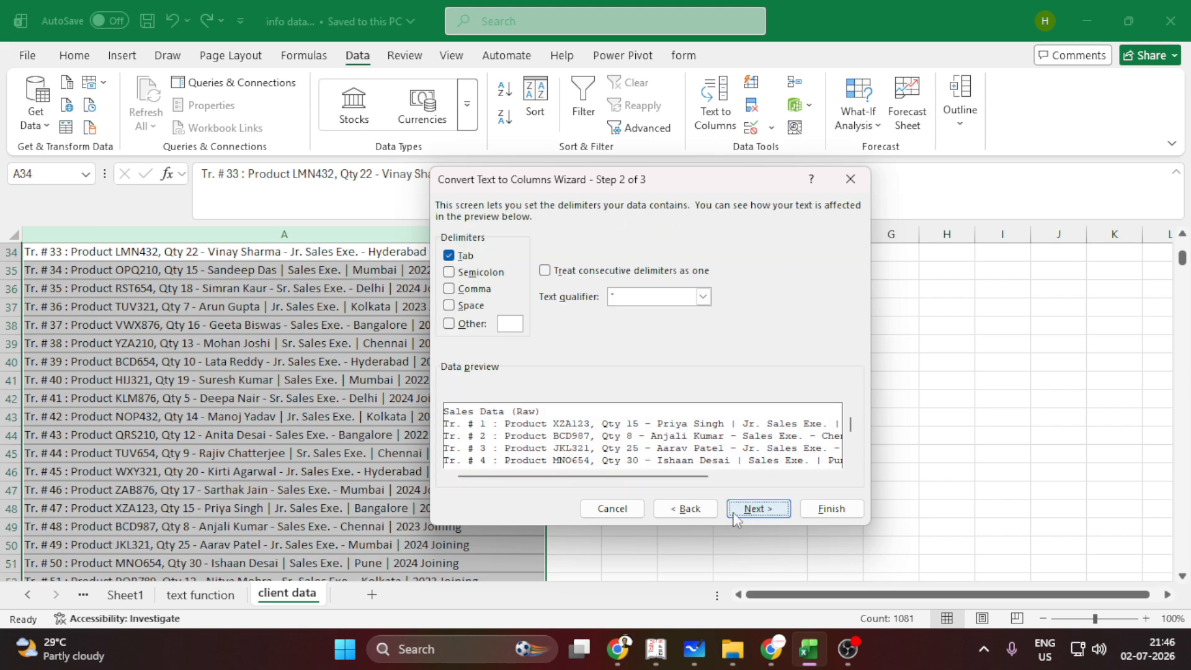
click(449, 288)
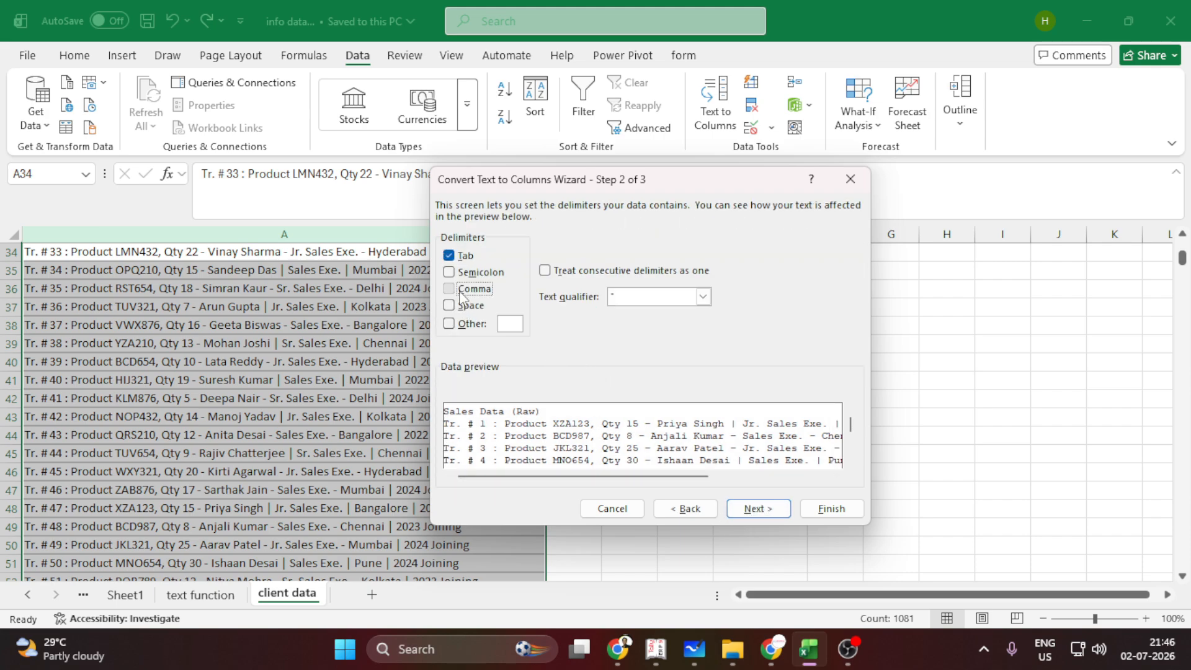
click(448, 256)
mouse_move(606, 476)
mouse_down()
mouse_move(708, 480)
mouse_move(601, 481)
mouse_up()
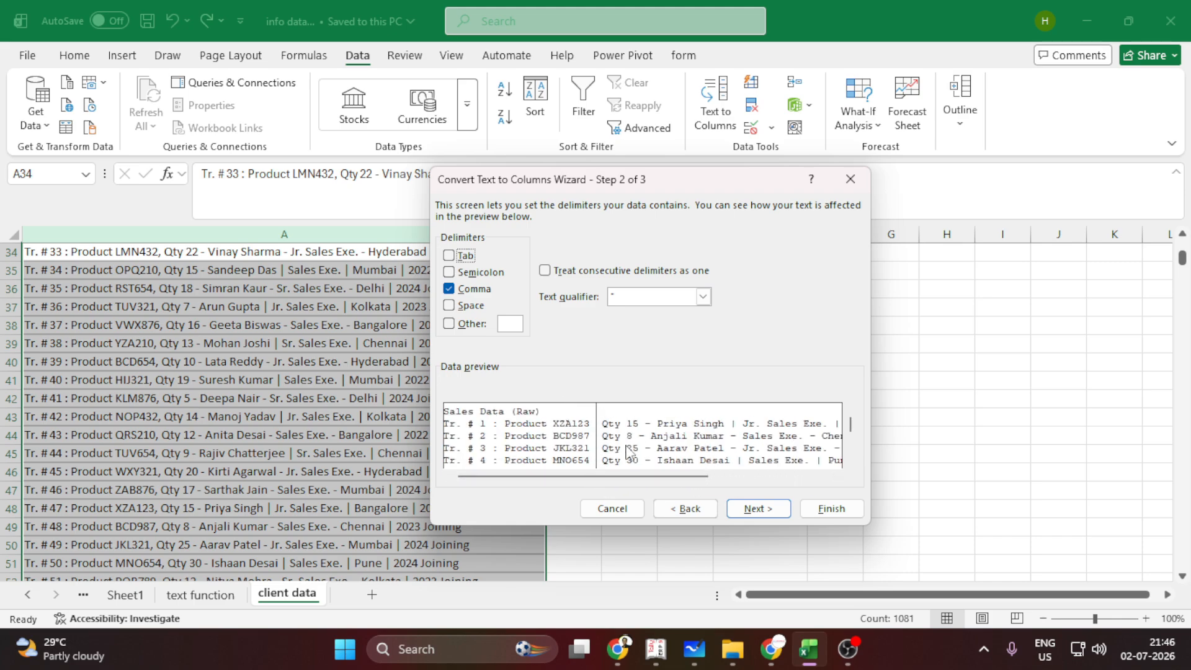
click(479, 307)
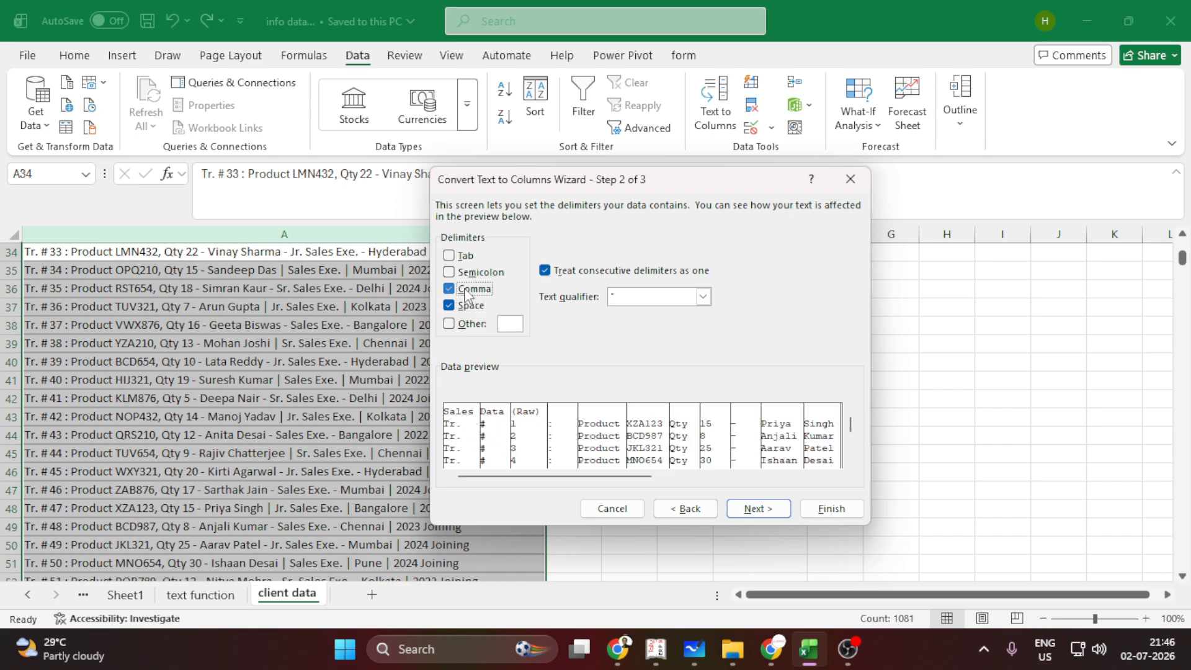
click(467, 290)
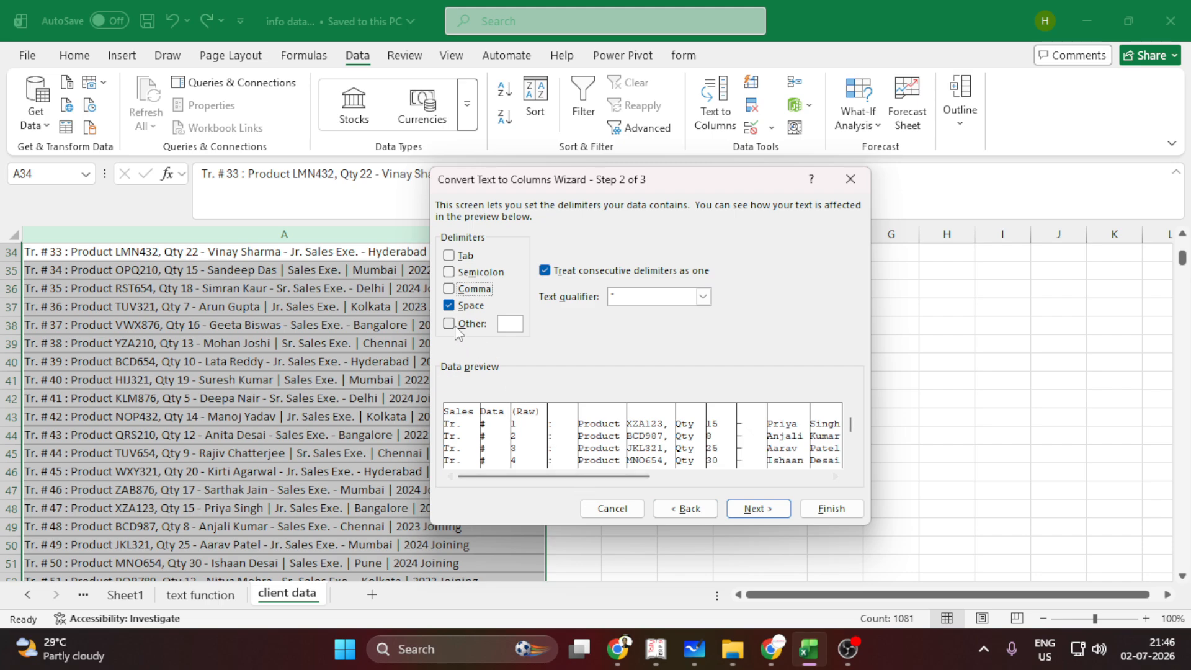
drag(614, 477, 805, 479)
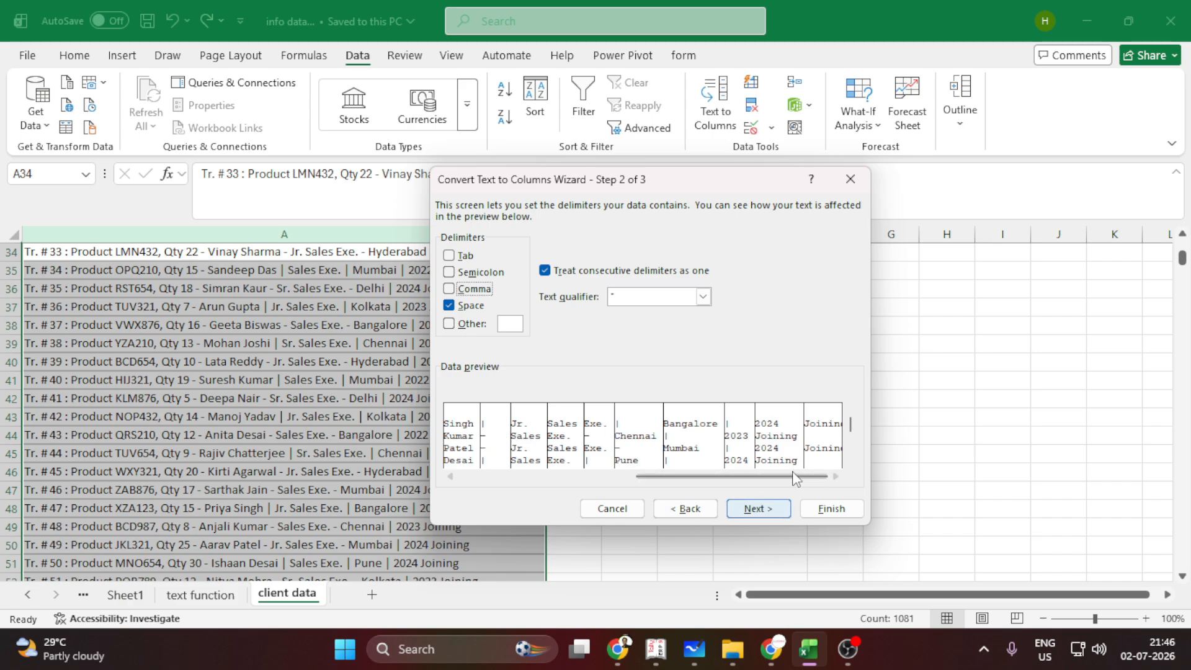
drag(788, 476, 762, 476)
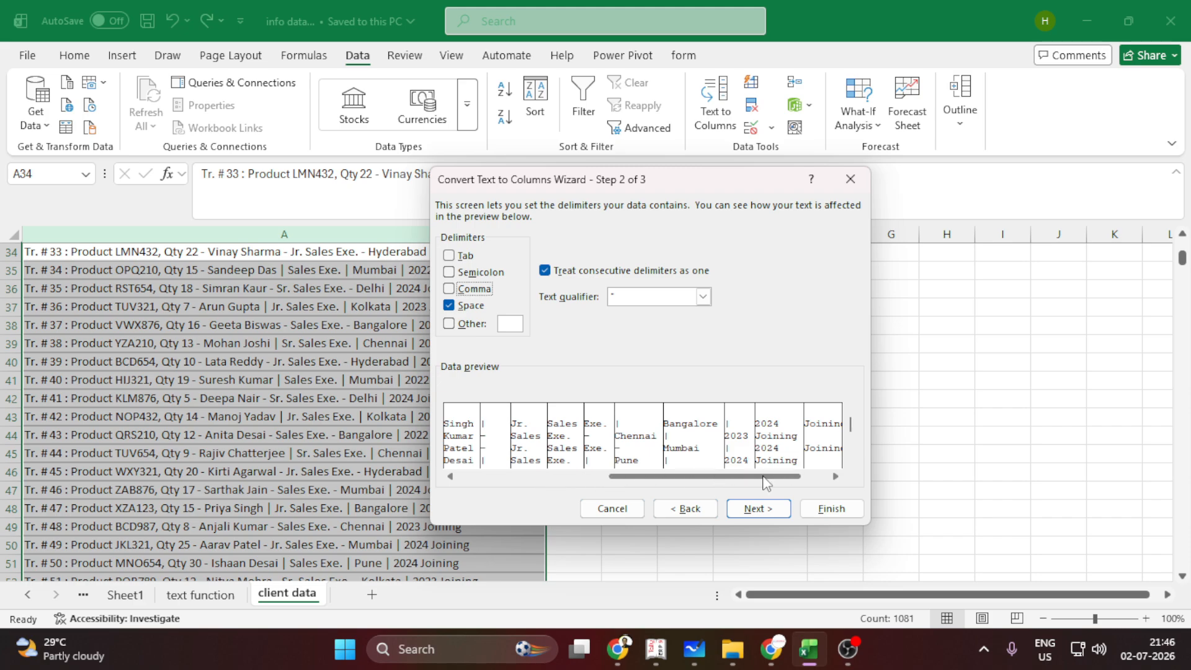
click(850, 179)
- Examine how the raw record in cell A35 is structured, from the product code to the joining year
click(620, 289)
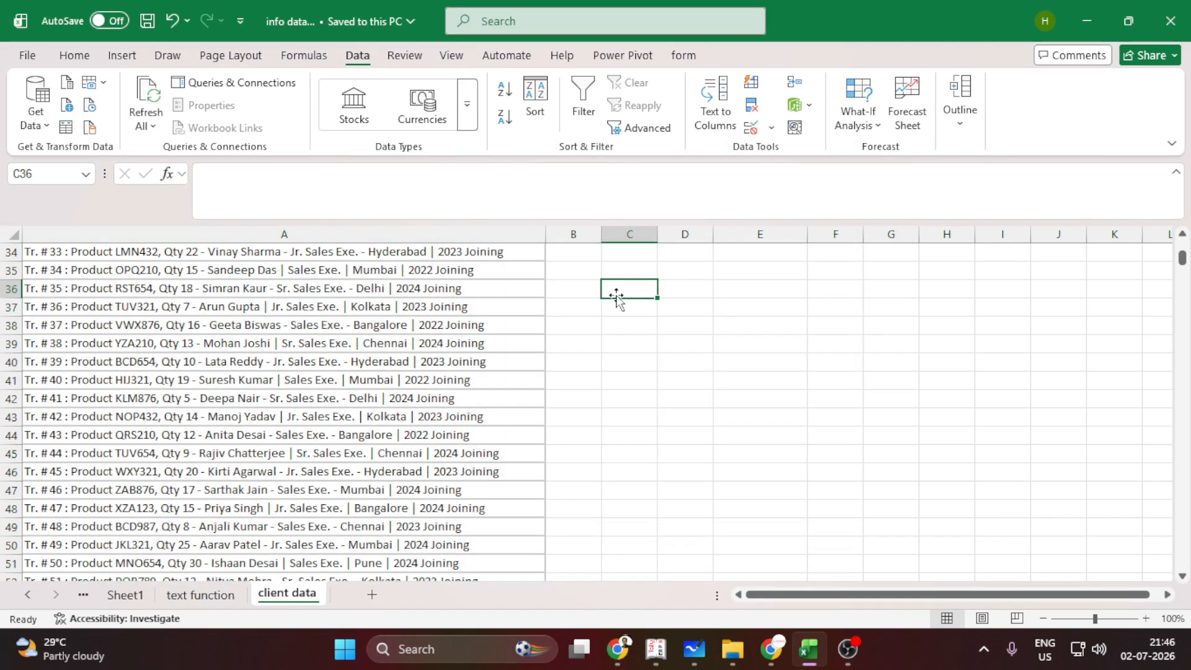
click(586, 273)
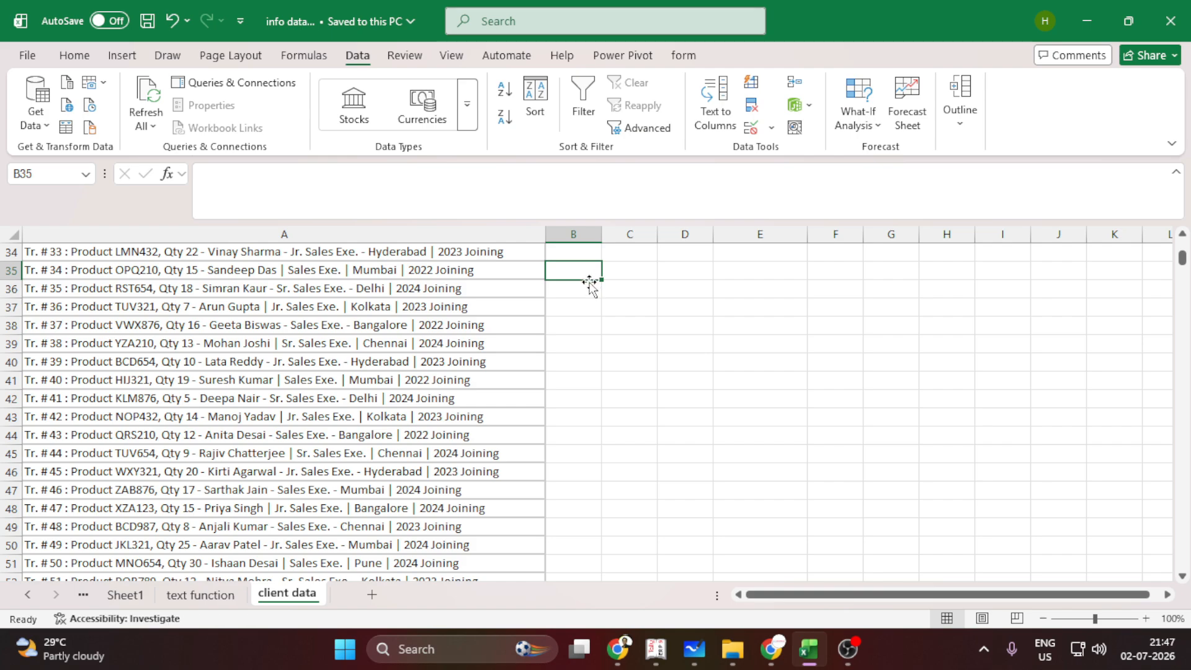
click(80, 274)
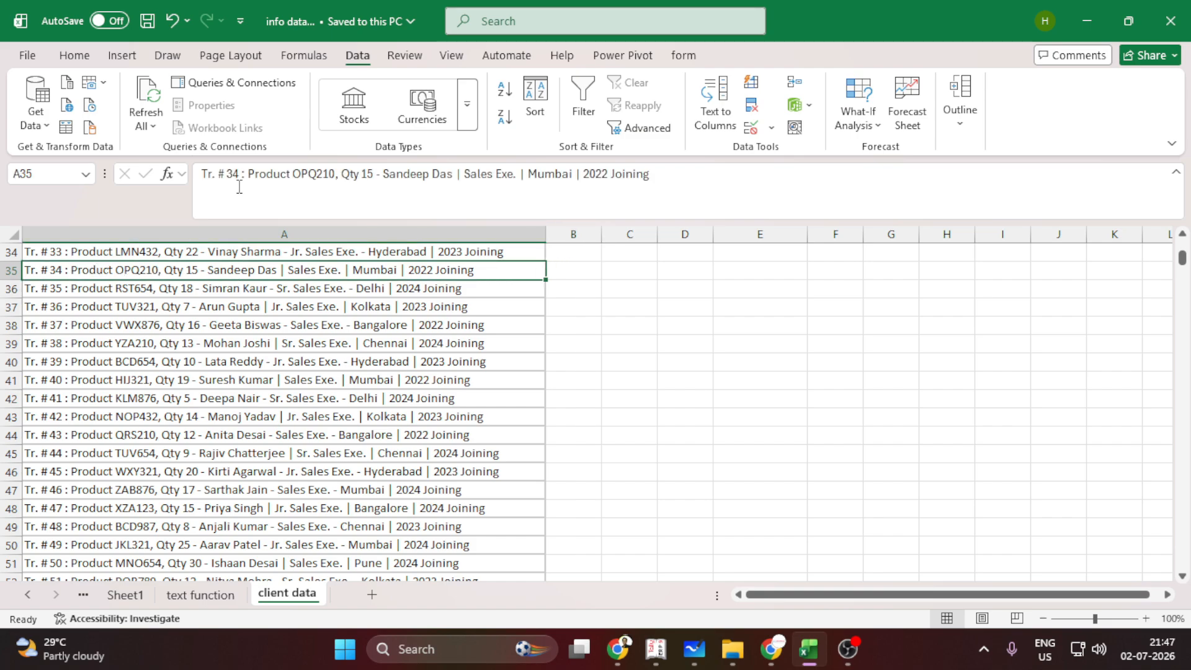
drag(247, 176, 669, 172)
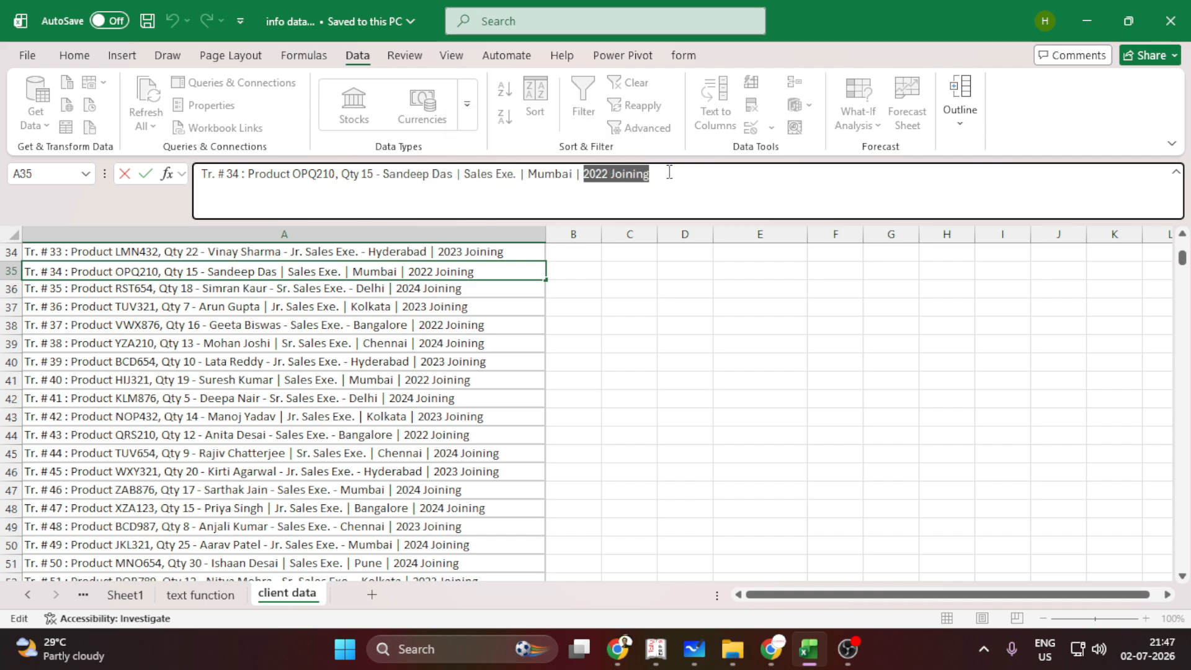
click(575, 270)
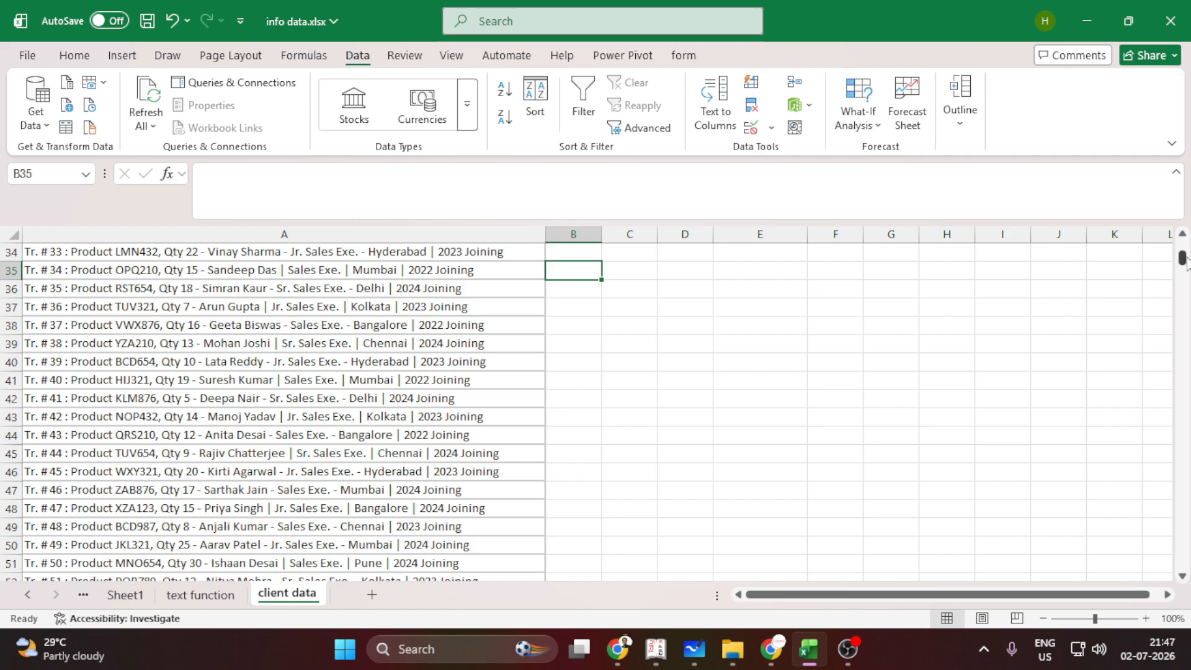
drag(1182, 259, 1181, 248)
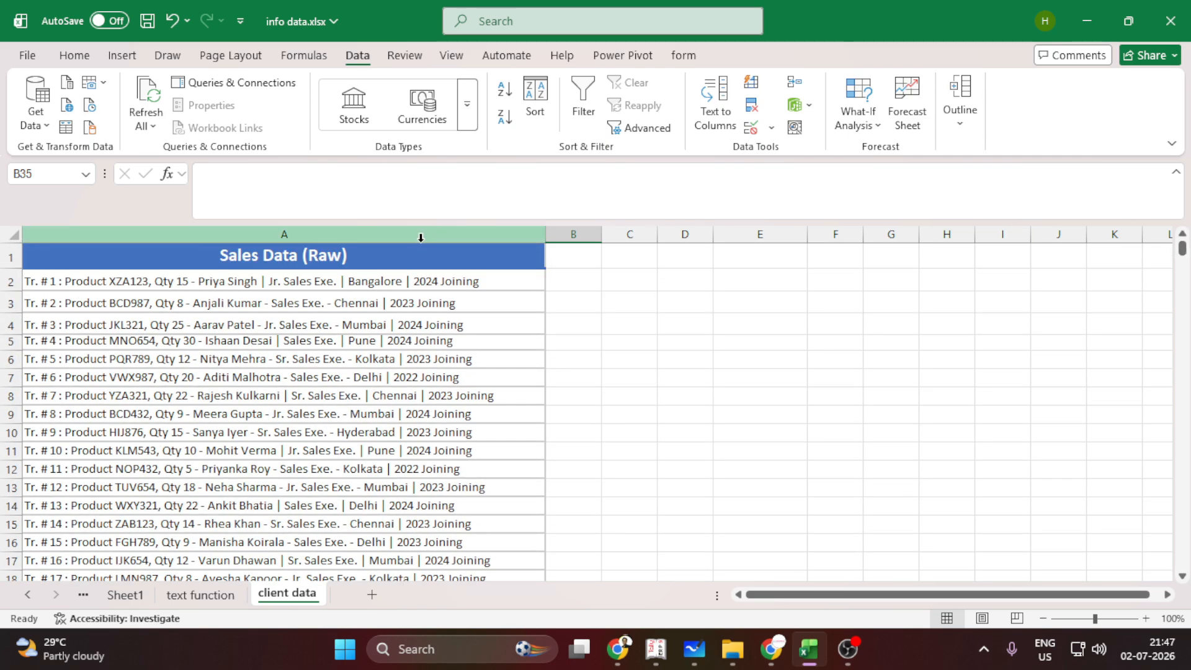
click(362, 266)
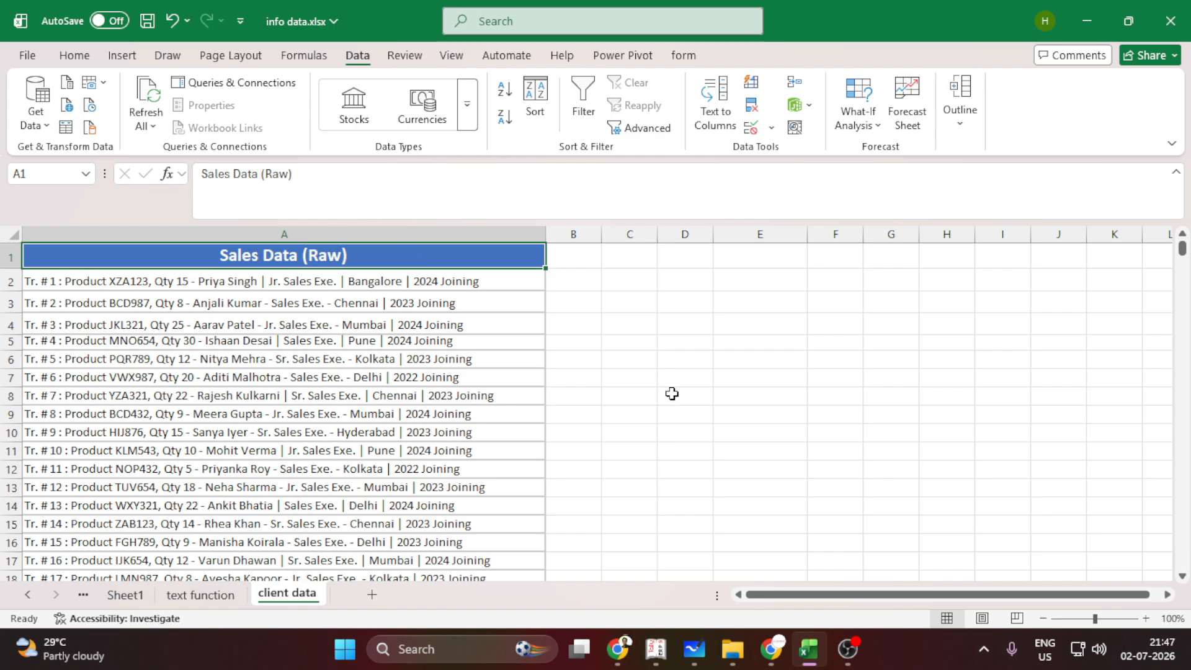
click(584, 278)
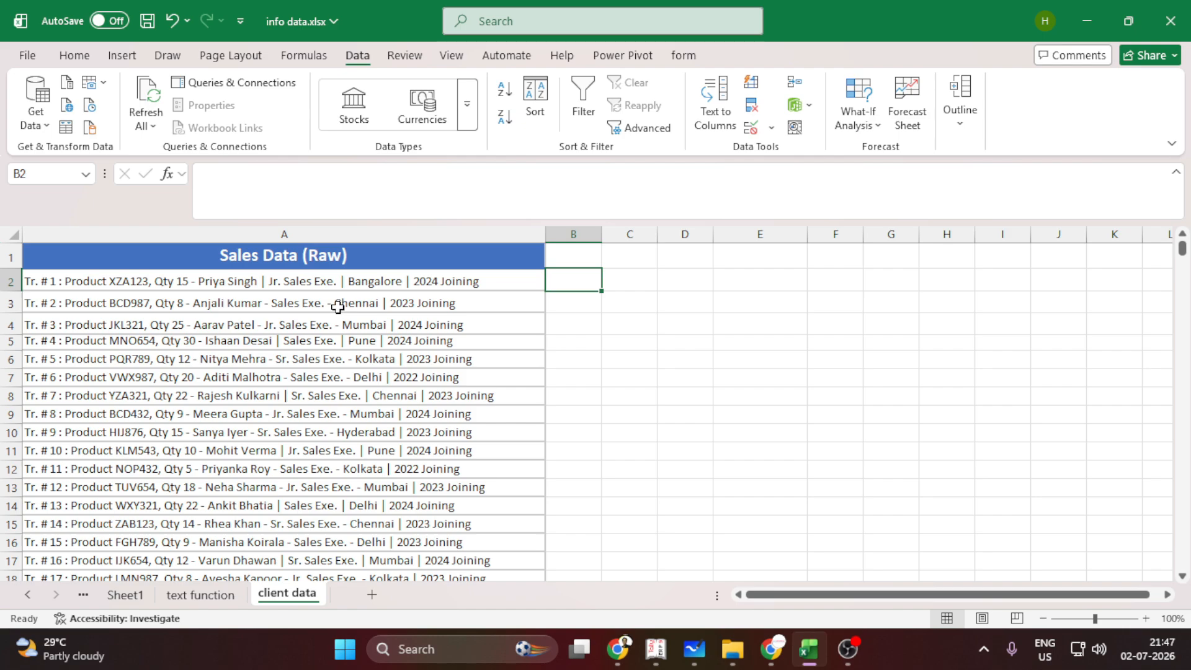
- Copy only the transaction number text "Tr. # 1 :" from the record in cell A2
click(75, 284)
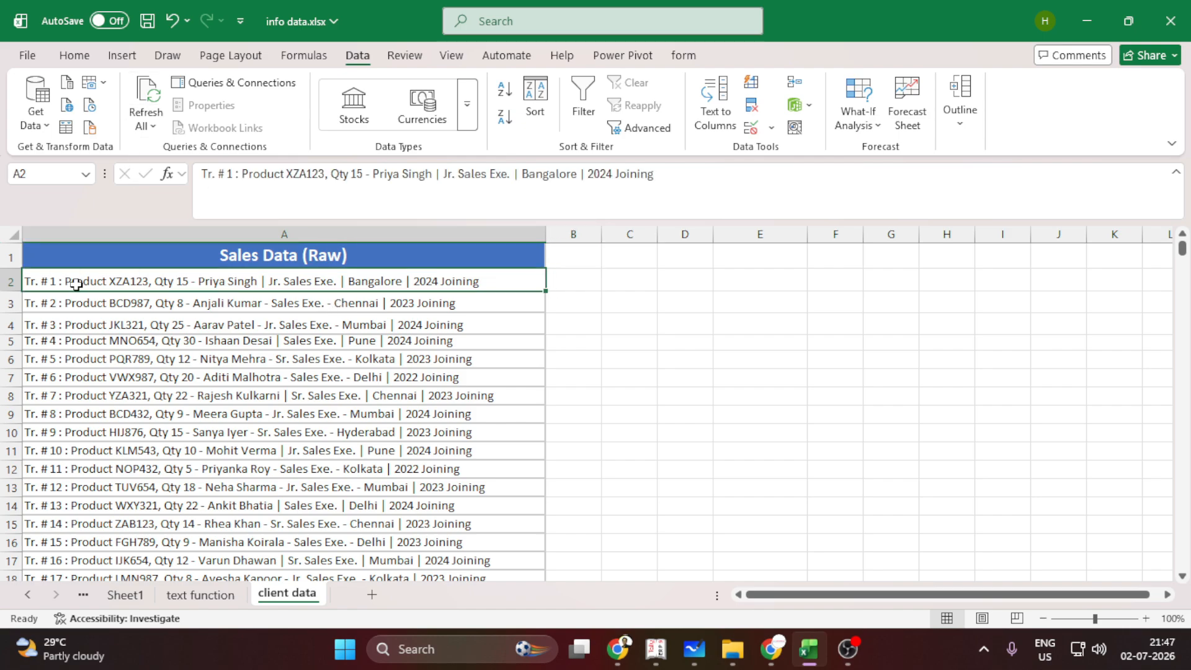
drag(243, 178, 191, 174)
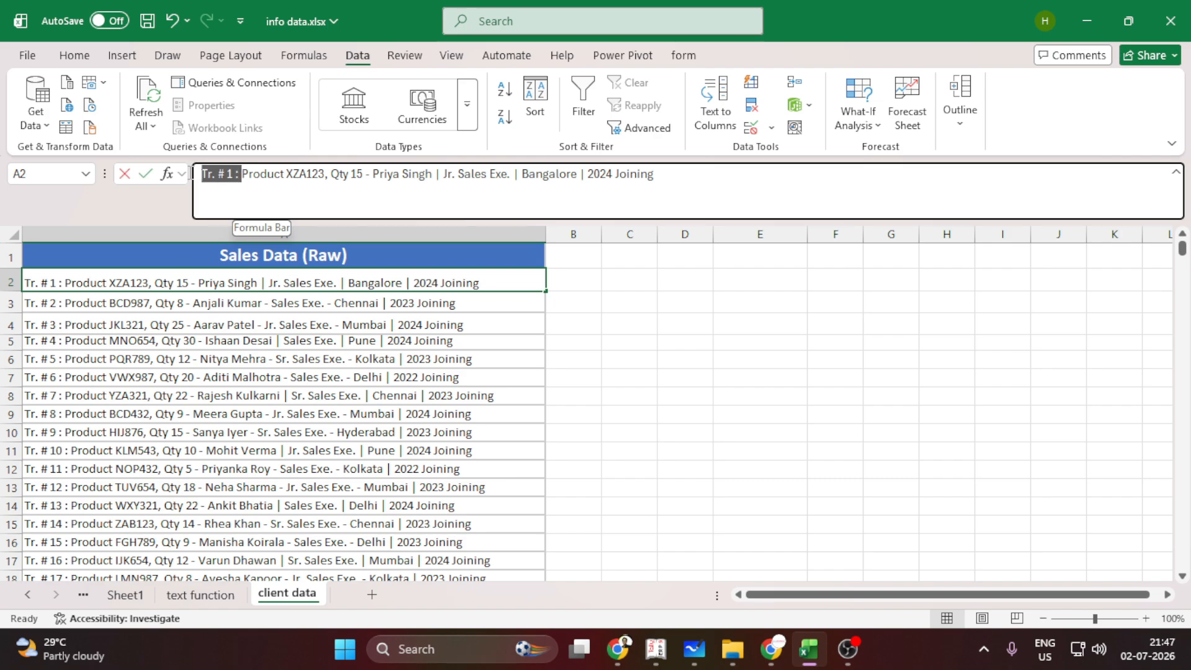
key(ctrl+c)
- Try pasting the copied transaction number straight onto cell B2, and undo the paste
click(589, 278)
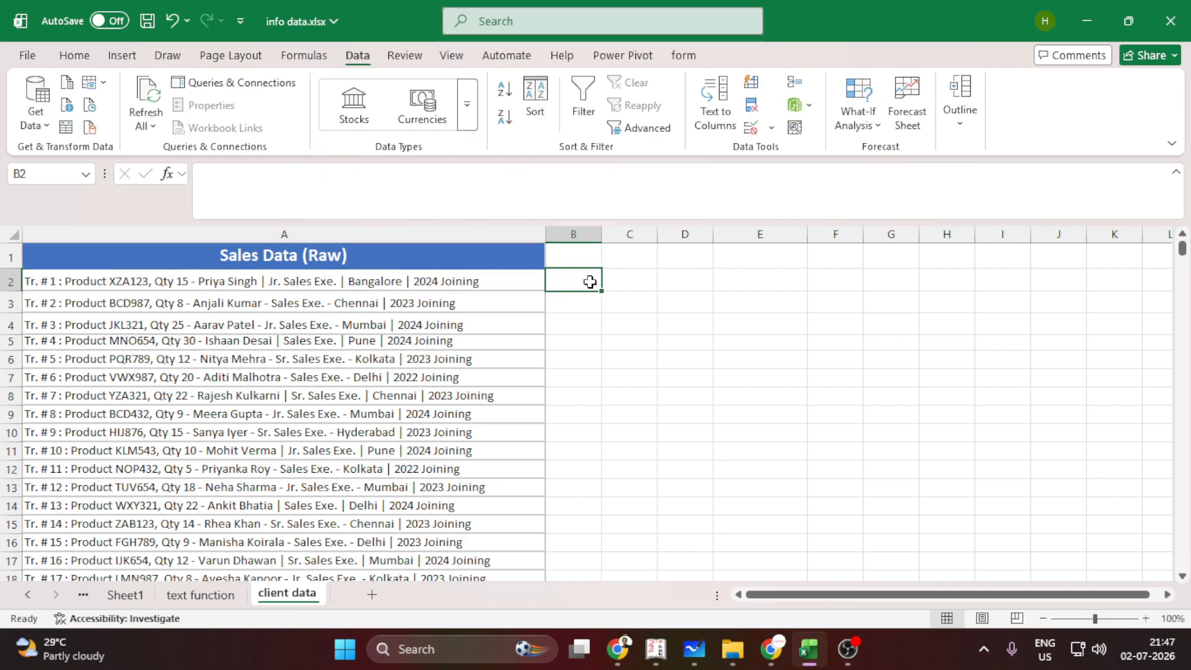
key(ctrl+v)
key(ctrl)
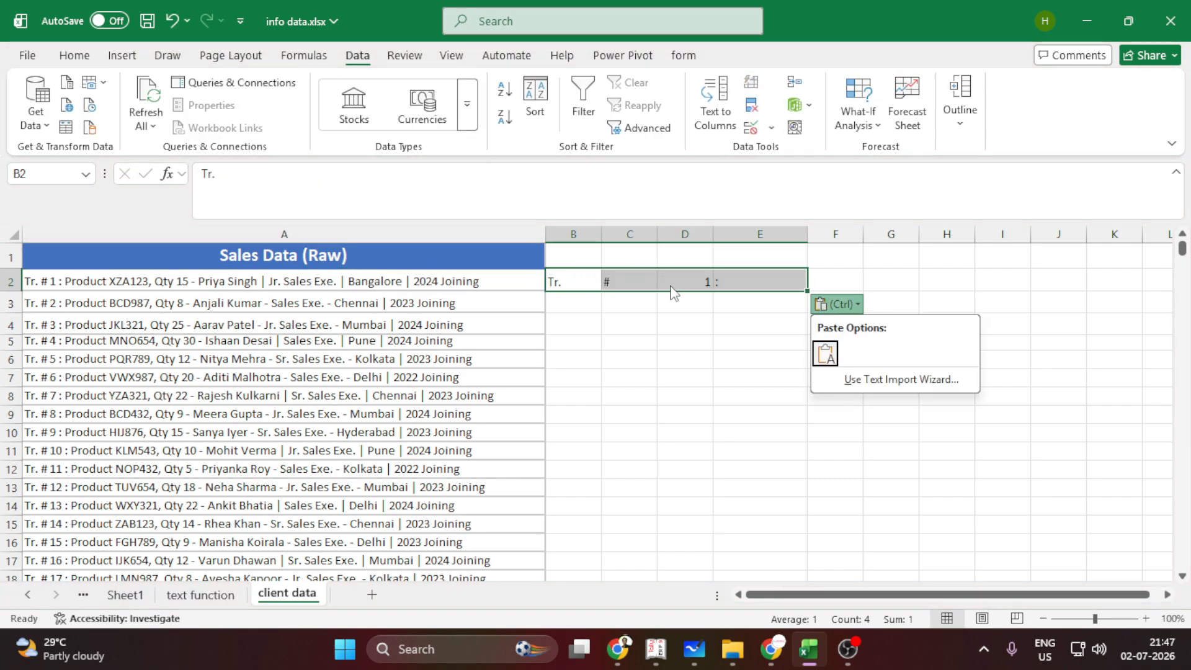
click(579, 306)
click(577, 297)
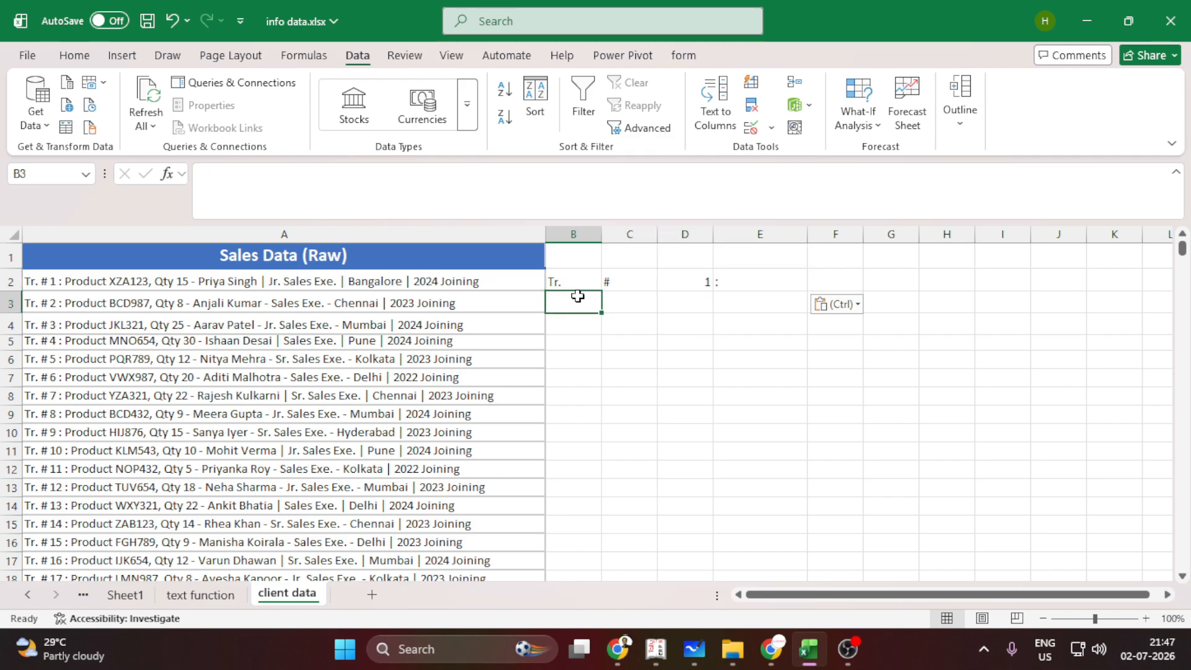
key(ctrl+z)
- Enter the copied "Tr. # 1 :" in cell B2 as a single entry and Flash Fill the transaction numbers down column B
double_click(579, 282)
key(ctrl+v)
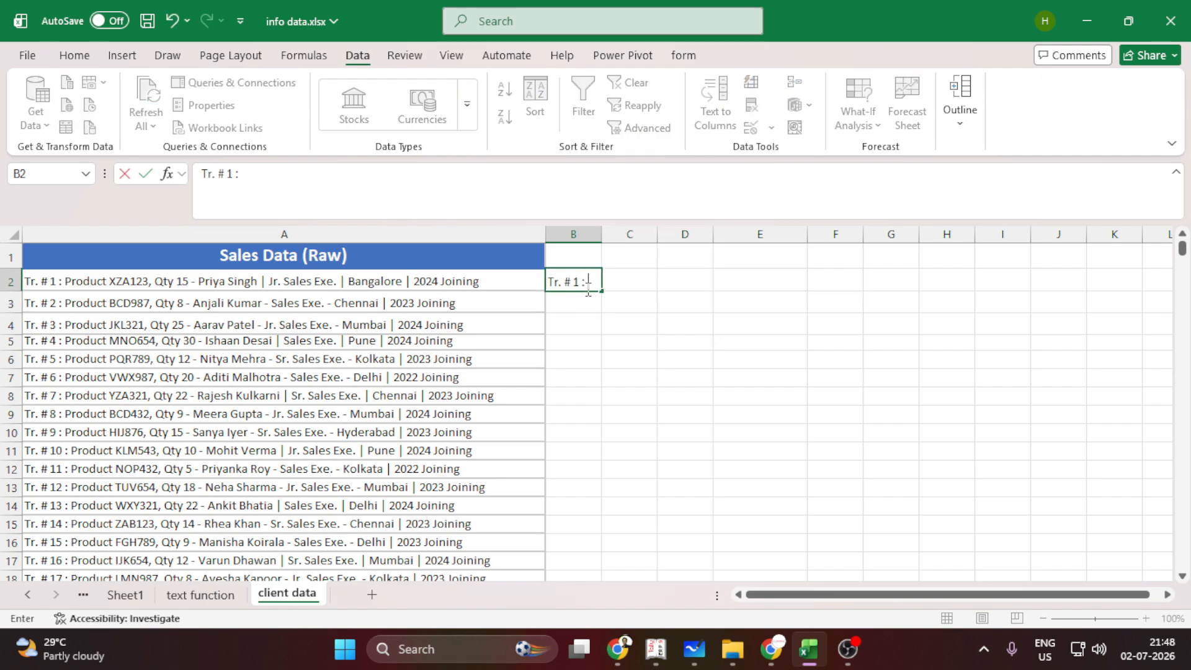
key(Return)
click(581, 281)
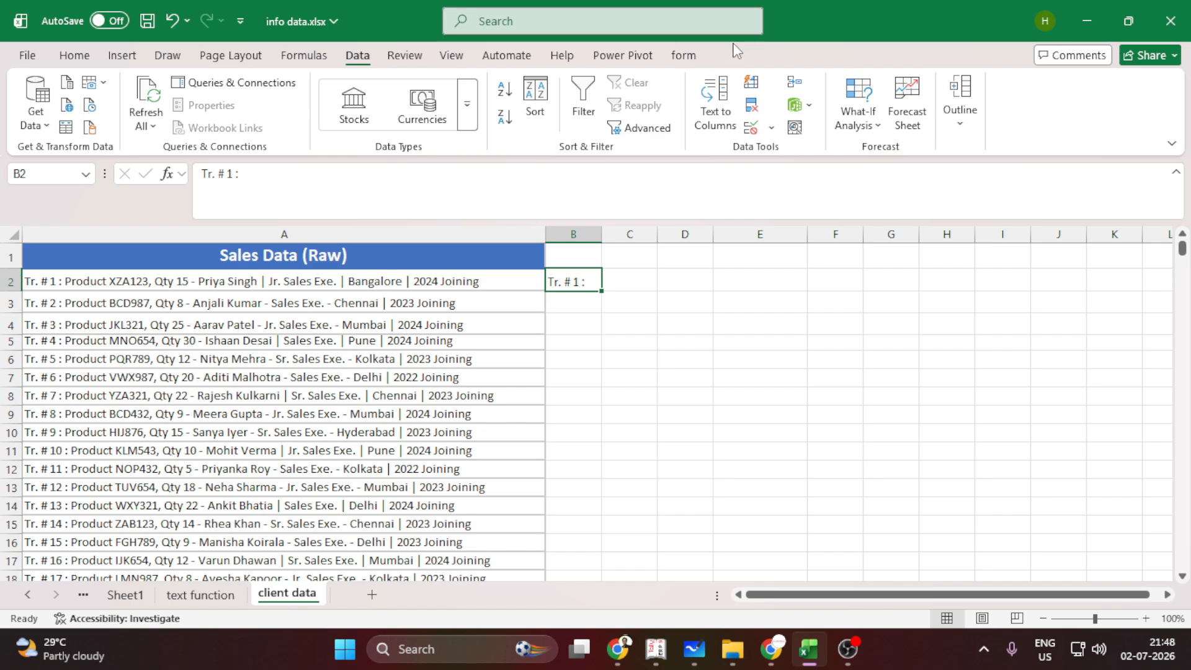
click(752, 81)
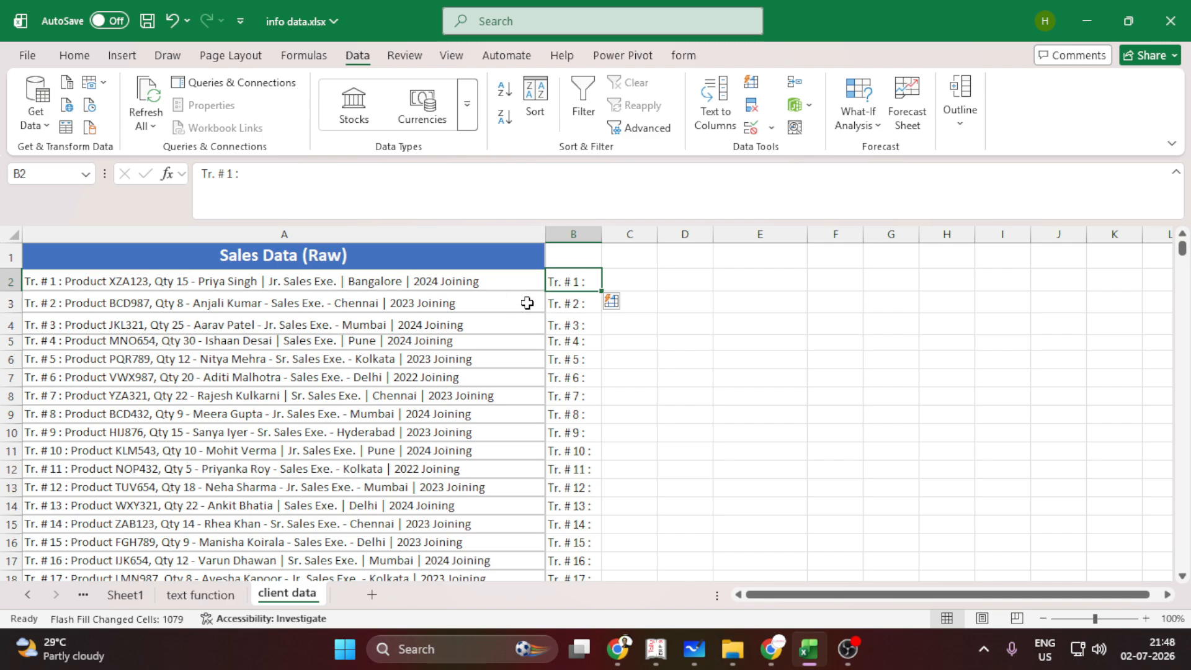
- Copy "Product XZA123" from the record in cell A2 into cell C2
click(577, 262)
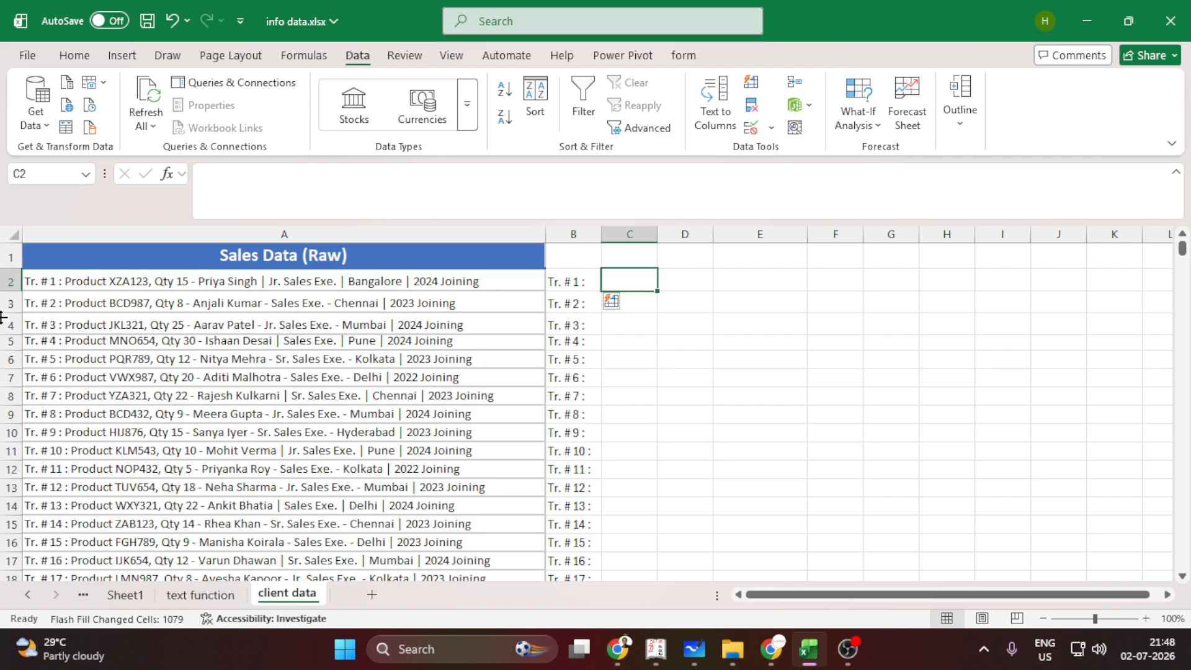
double_click(72, 282)
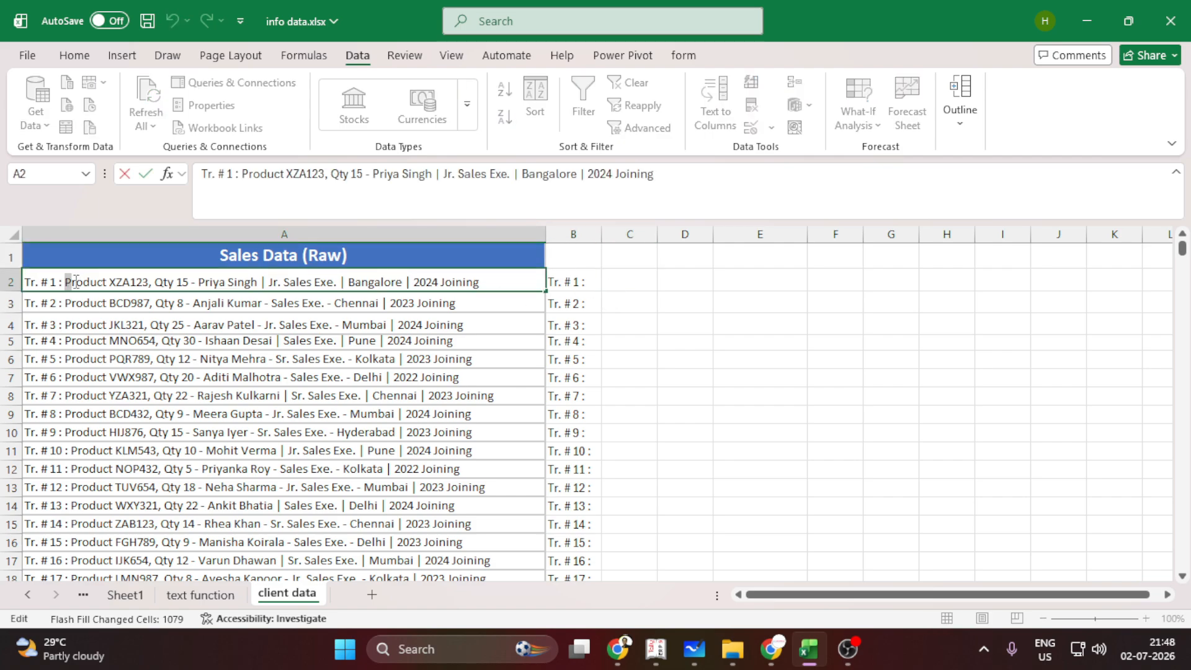
drag(65, 282, 147, 283)
key(ctrl+c)
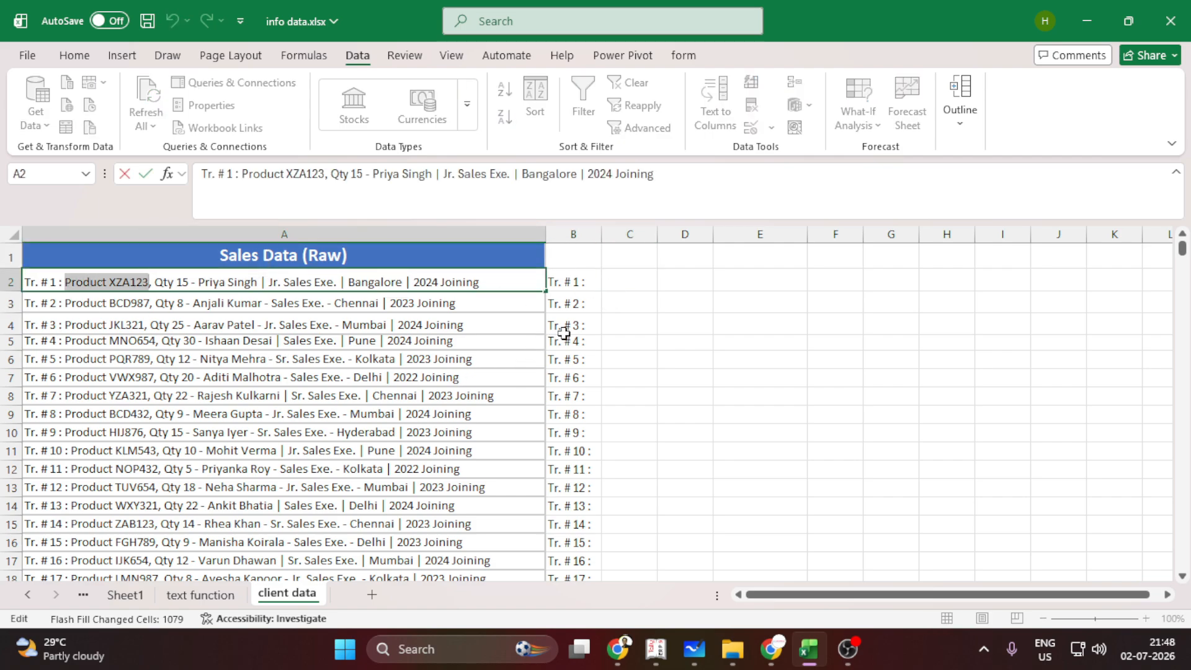
click(645, 276)
key(ctrl+v)
key(Return)
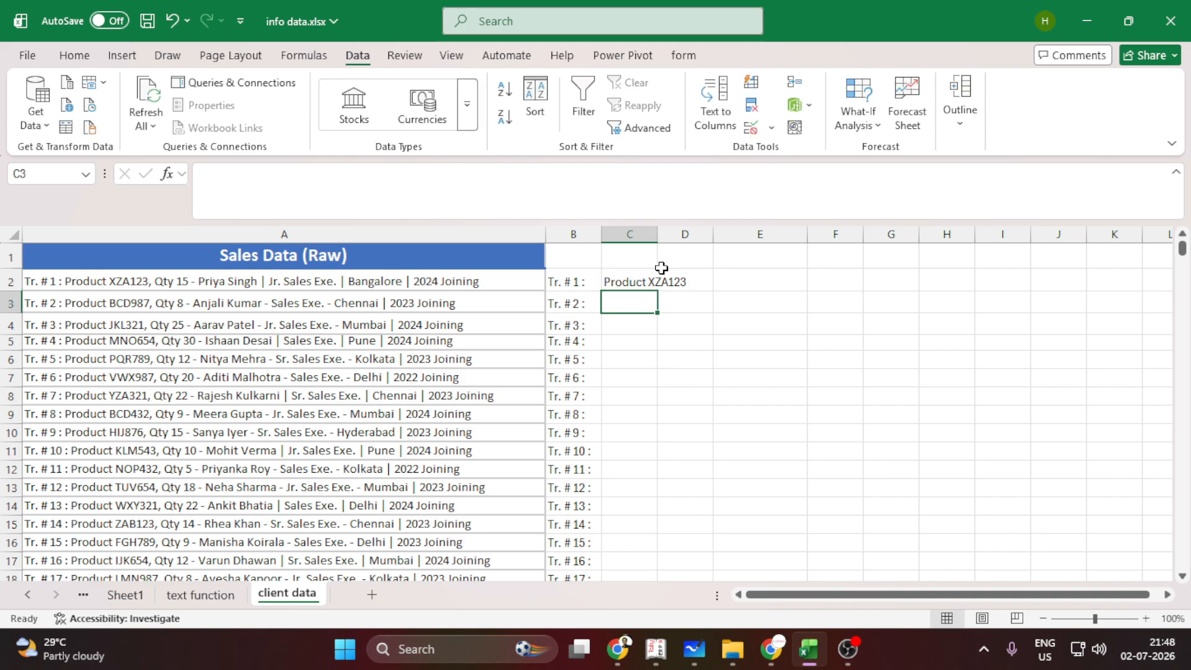
- Flash Fill the product codes down column C from cell C2 and fit the column width to its contents
click(647, 279)
key(ctrl+e)
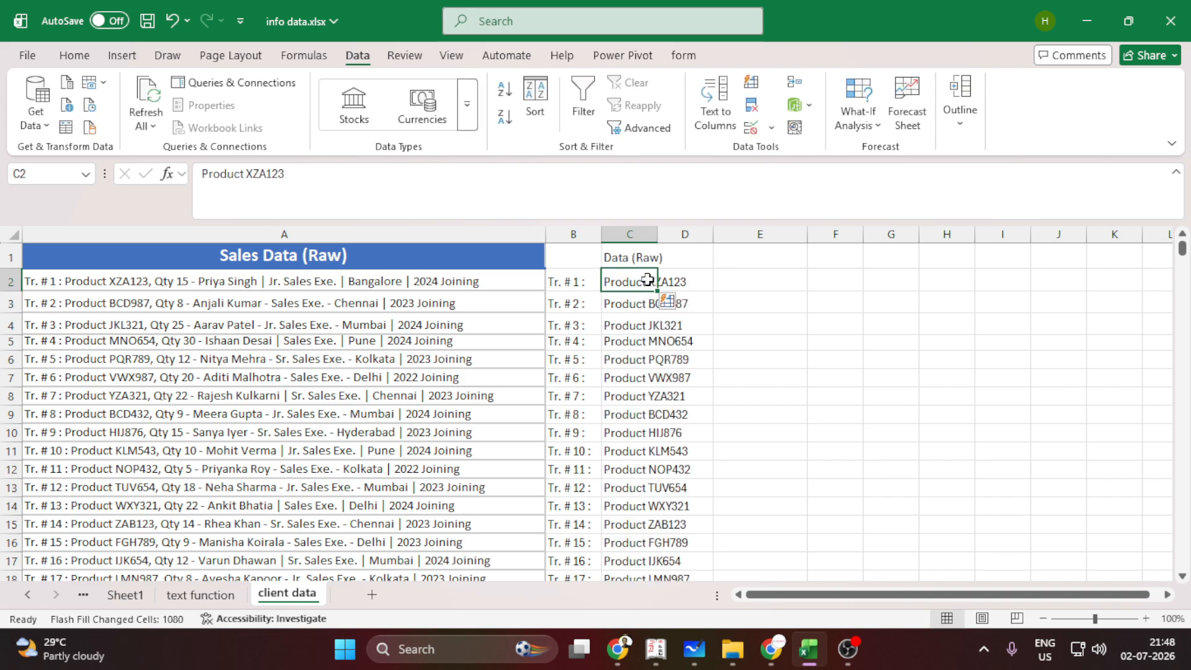
drag(659, 232, 659, 232)
double_click(659, 232)
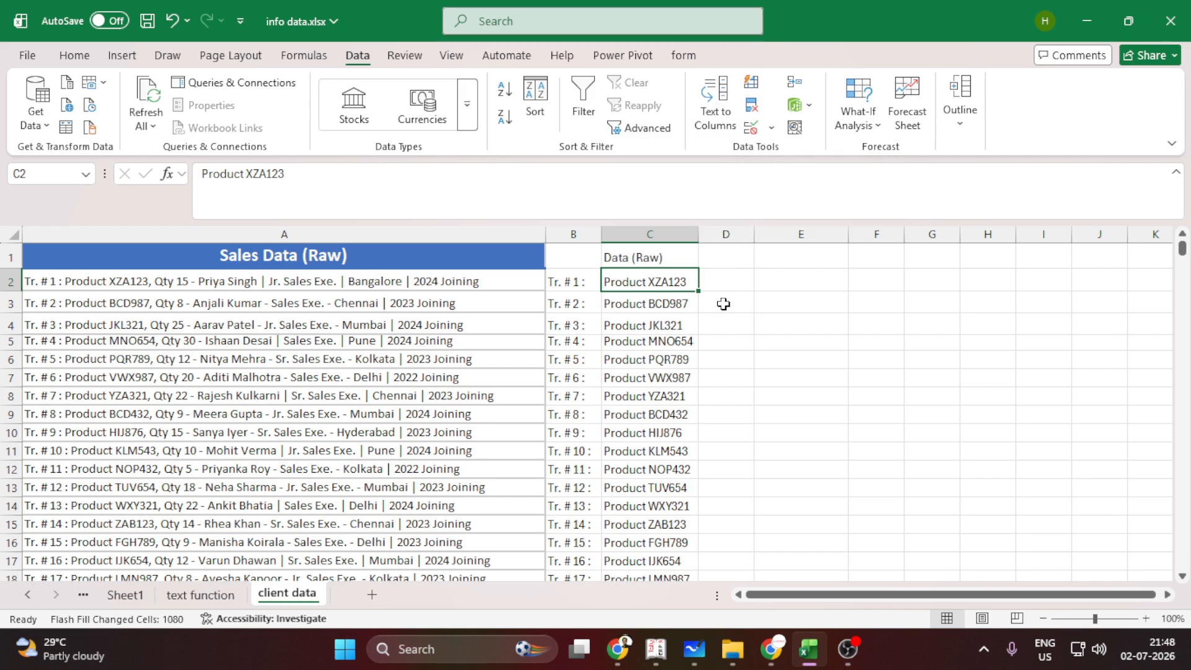
- Copy "Qty 15" from the record in cell A2 into cell D2
click(723, 281)
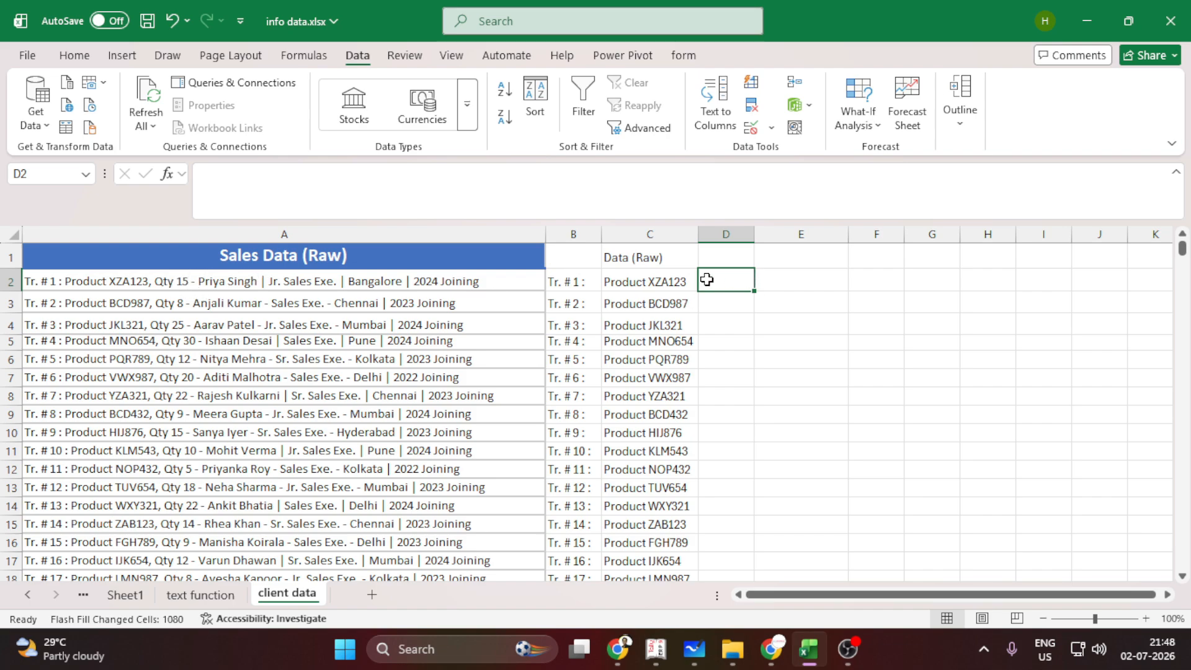
double_click(156, 282)
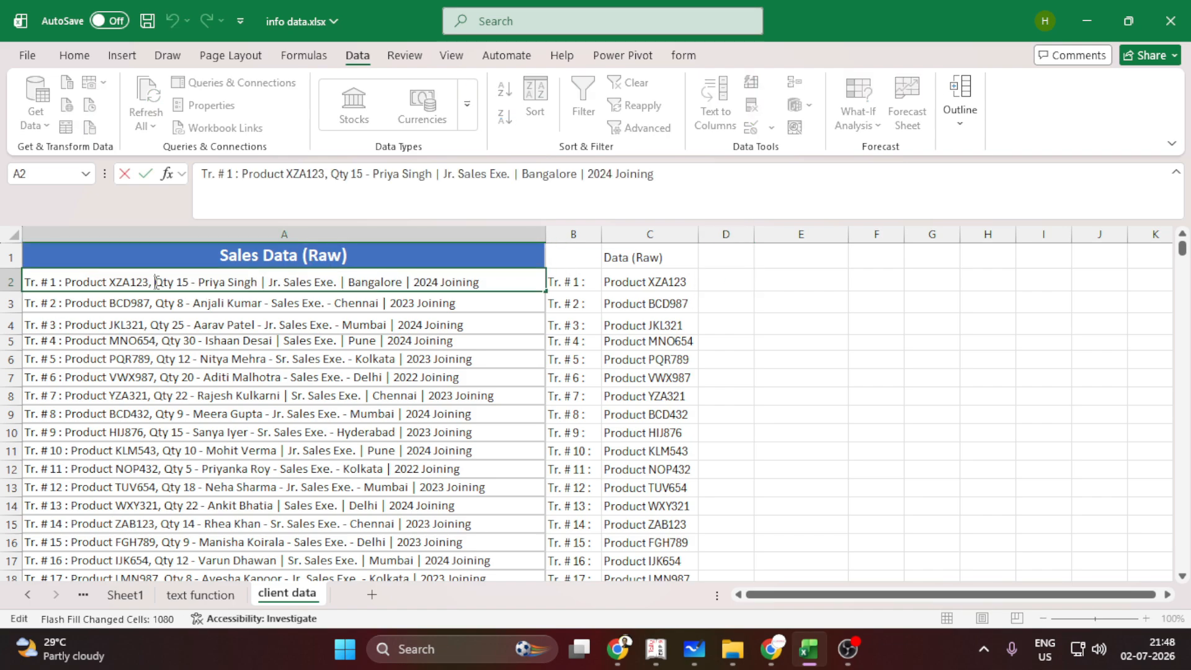
drag(165, 281, 189, 280)
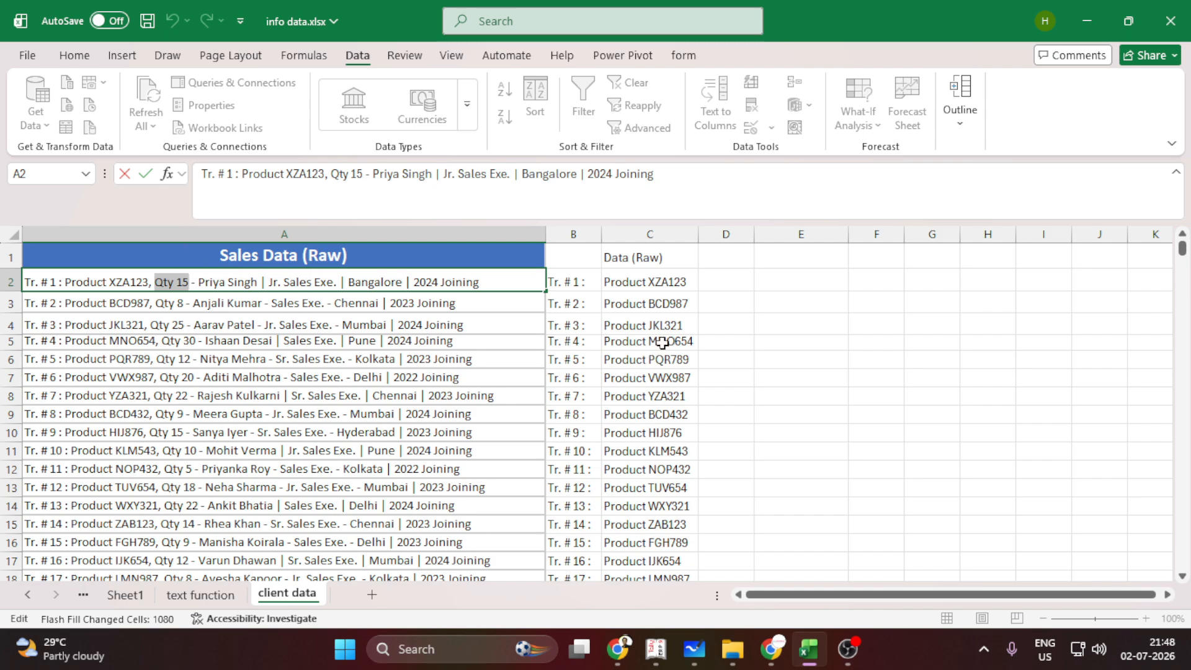
click(737, 281)
key(ctrl+v)
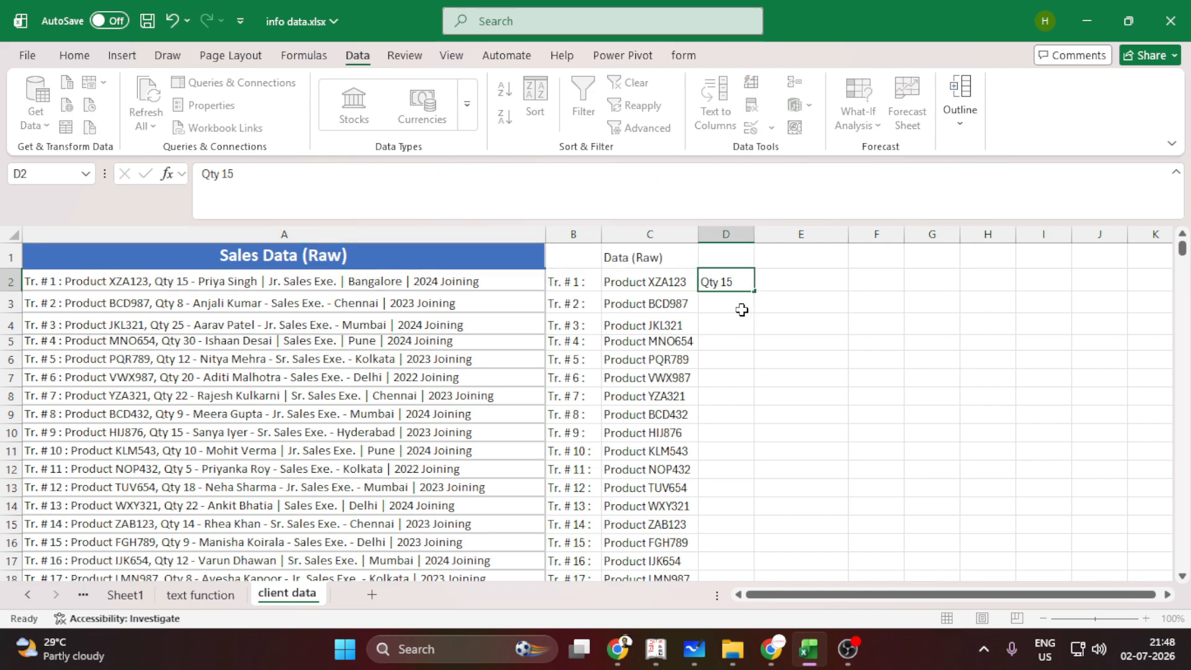
key(Return)
- Try to Flash Fill the quantities down column D from the single example in D2, and undo the fill and column widening
click(736, 281)
key(ctrl+e)
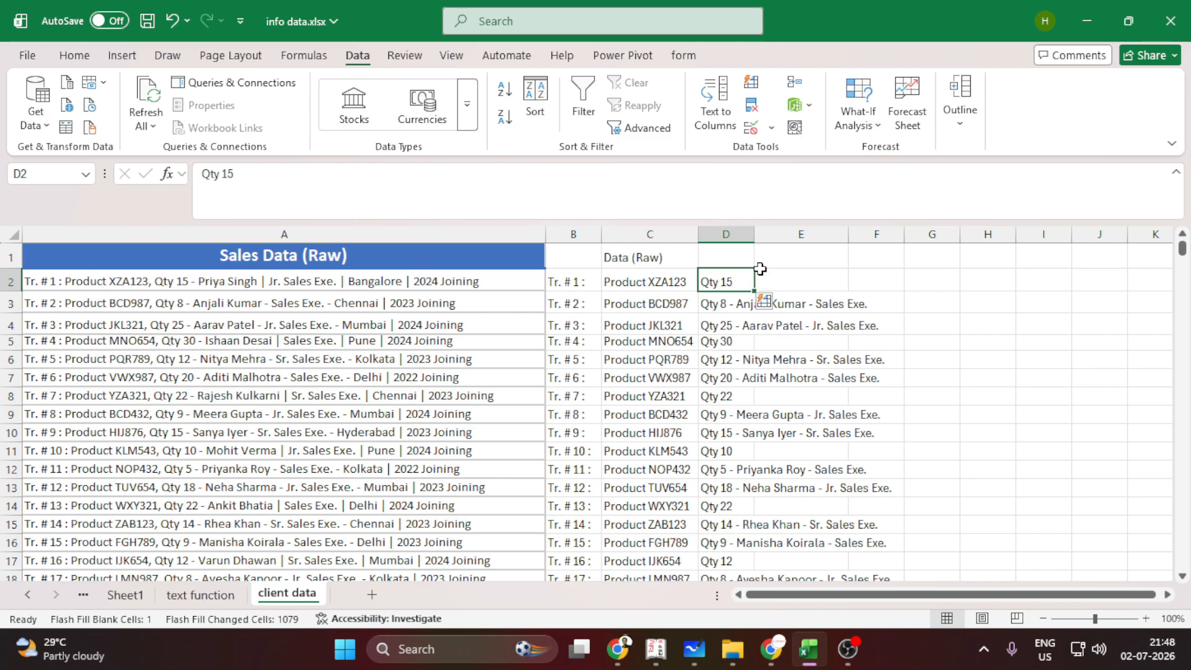
double_click(754, 234)
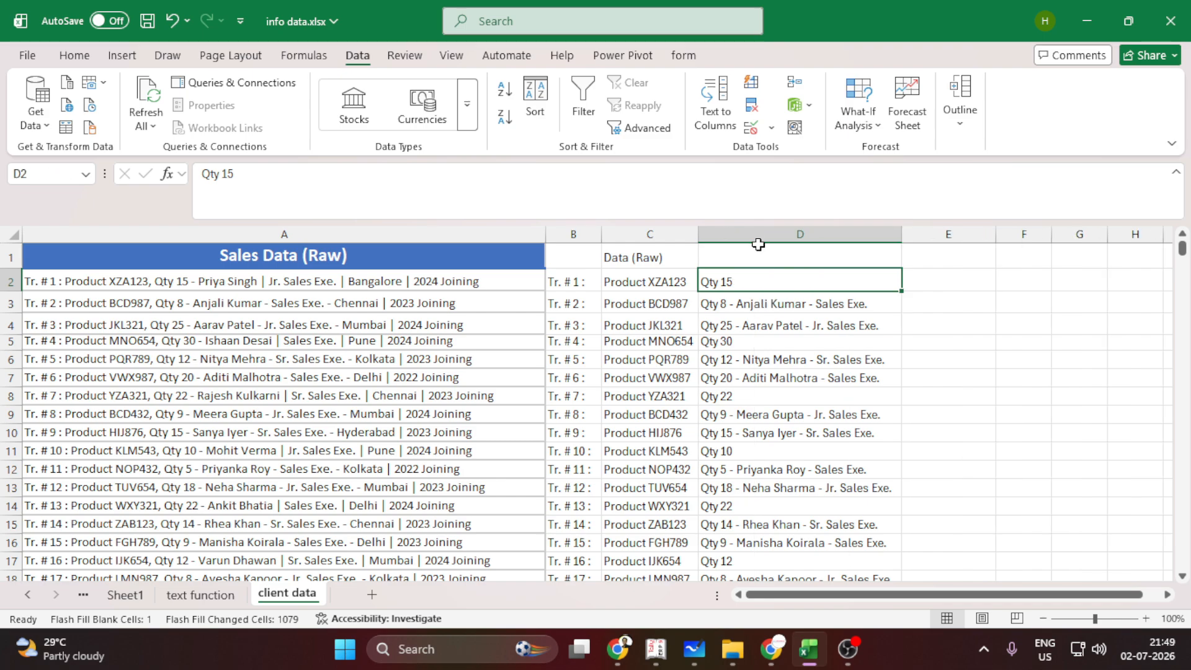
key(ctrl+z)
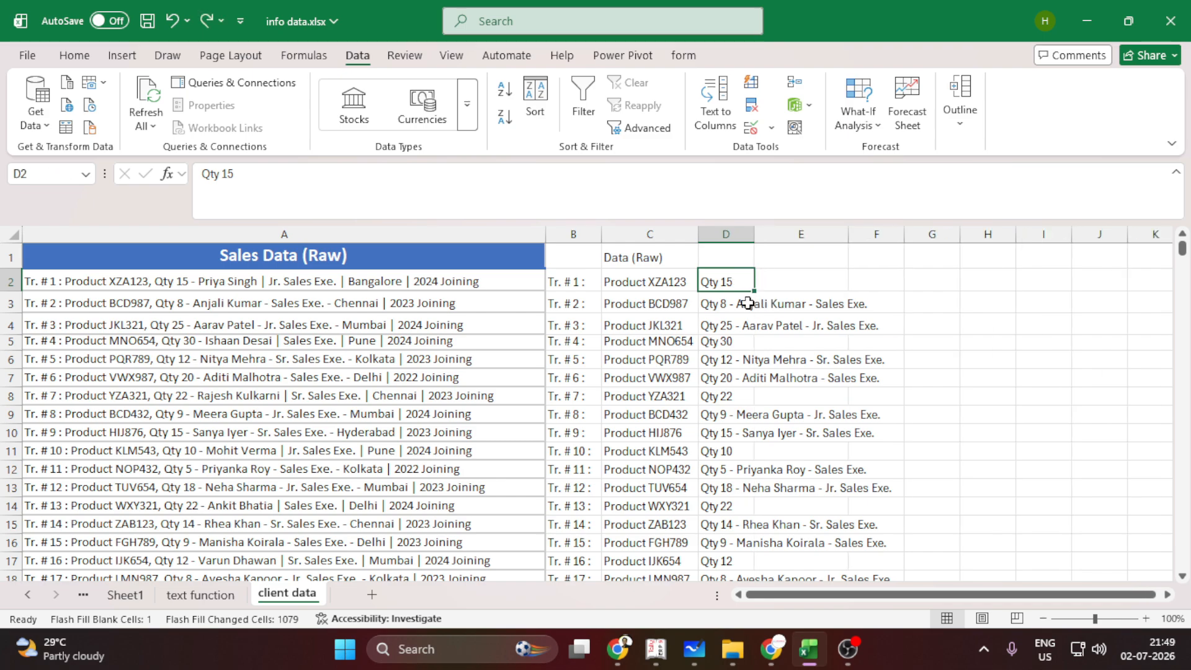
key(ctrl+z)
- Copy "Qty 8" from the record in cell A3 into cell D3 as a second example
double_click(153, 280)
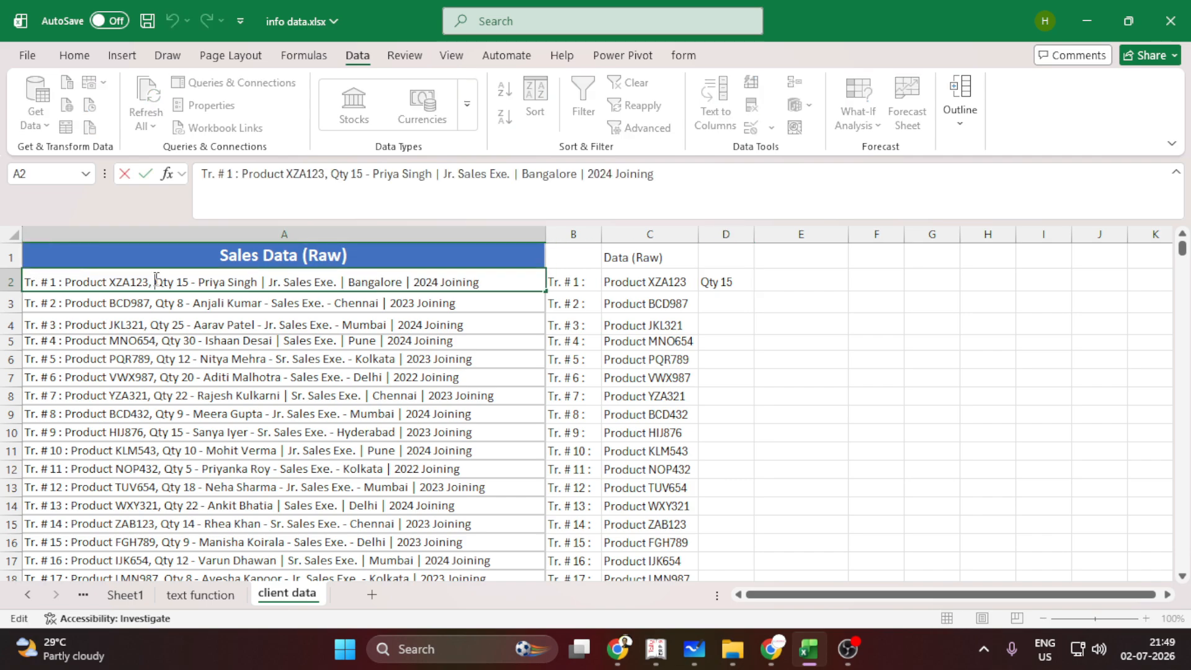
mouse_move(155, 281)
mouse_down()
mouse_move(189, 281)
mouse_move(154, 303)
mouse_up()
double_click(184, 304)
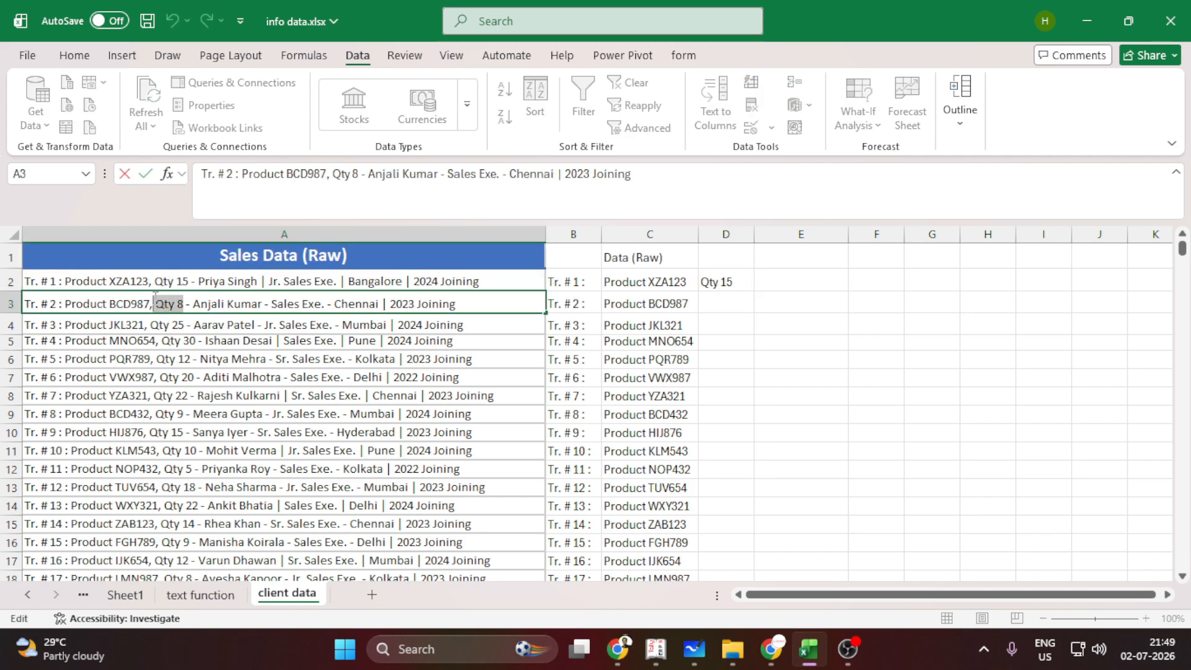
key(ctrl+c)
click(733, 303)
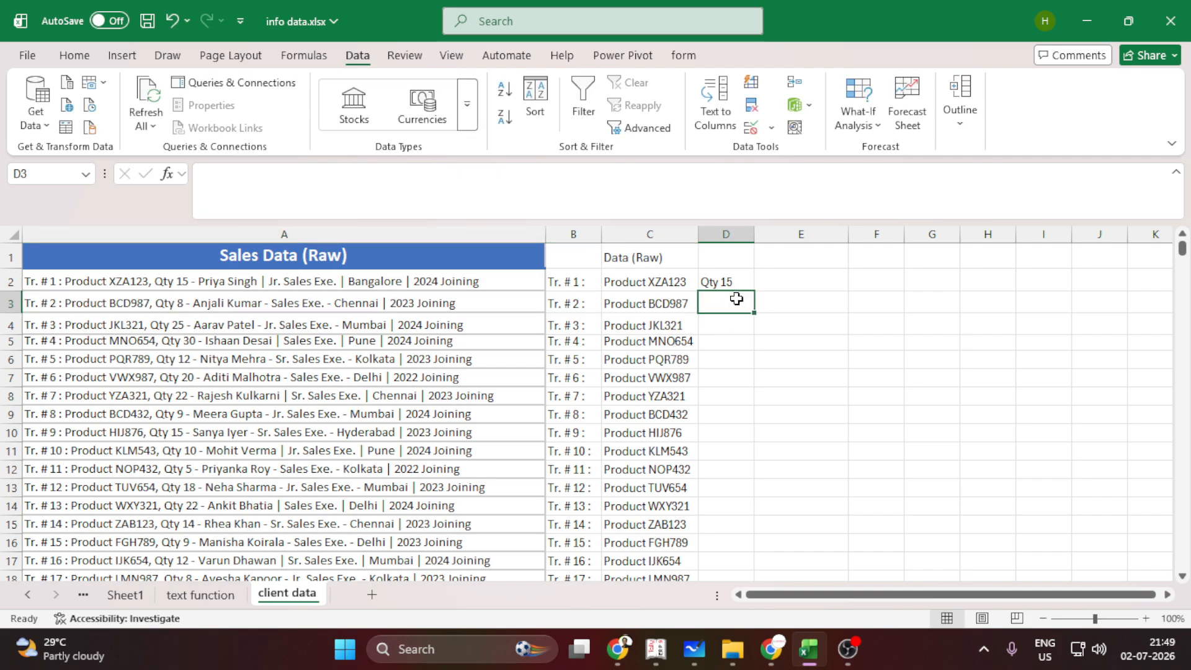
double_click(729, 303)
key(ctrl+v)
key(Return)
- Flash Fill the quantities down column D using the two examples in D2 and D3
drag(719, 277, 721, 303)
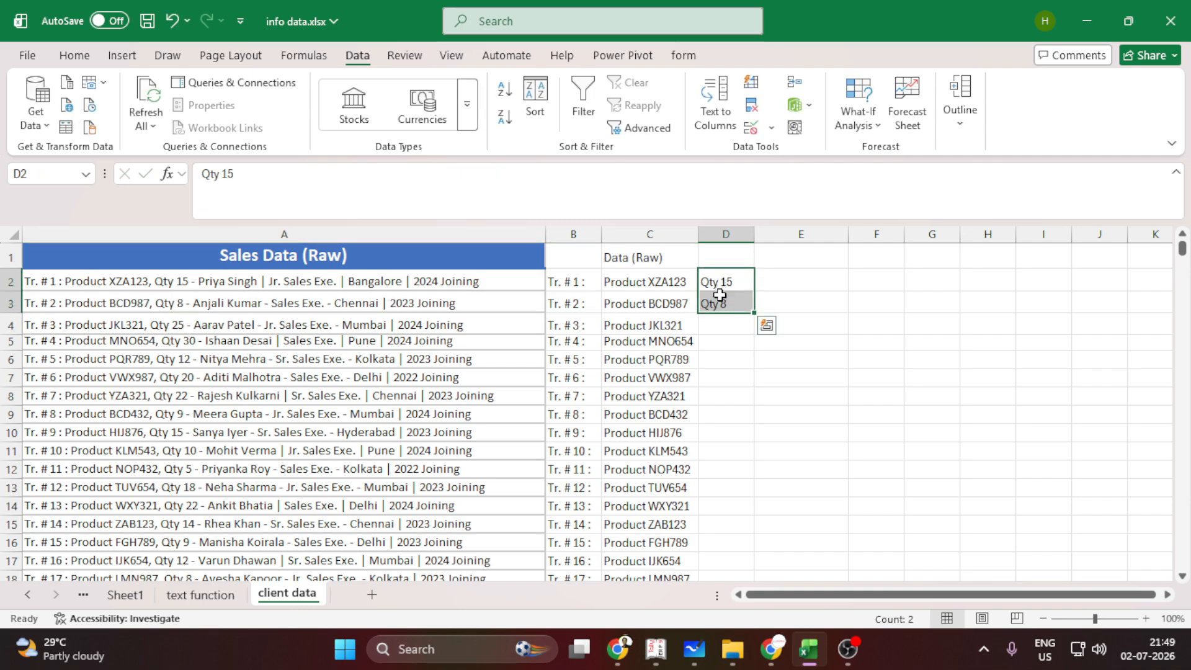
key(ctrl+e)
click(701, 397)
click(722, 302)
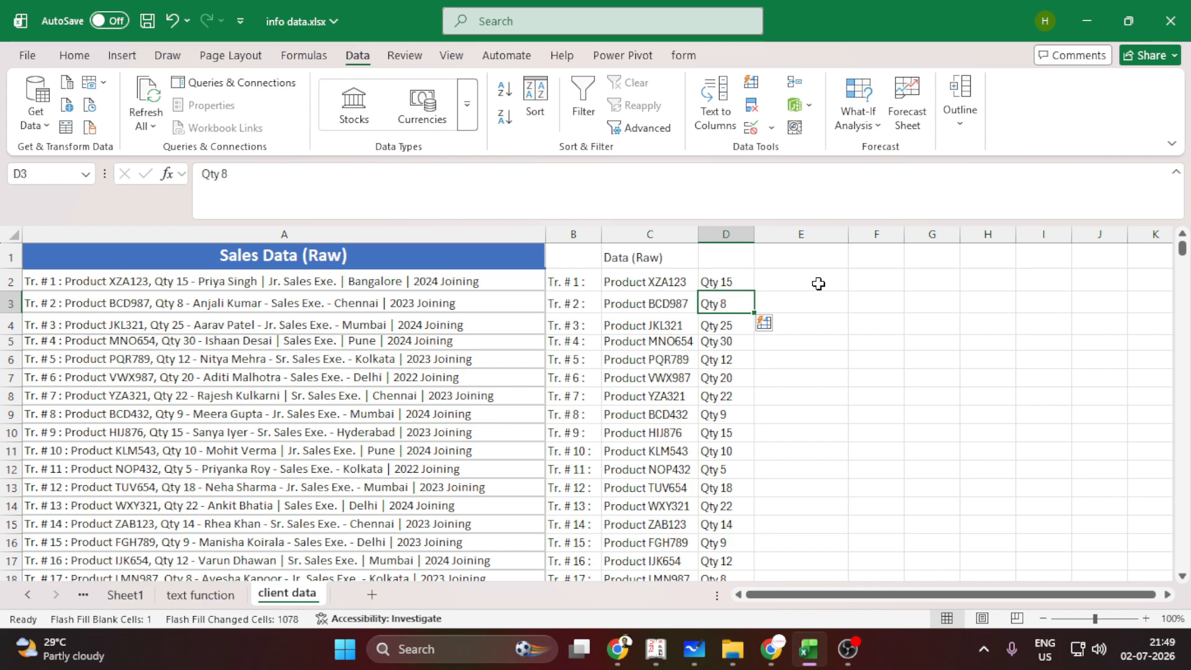
- Compare the stray "Data (Raw)" text in cell C1 with the heading in A1 and clear C1
click(716, 256)
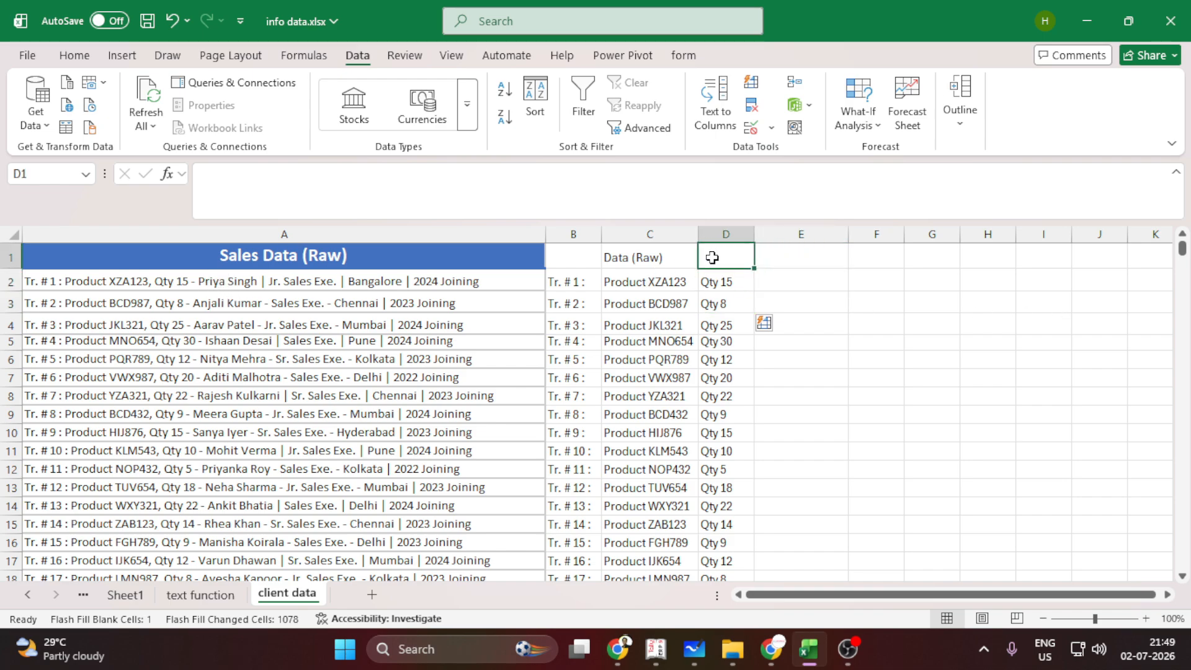
click(637, 257)
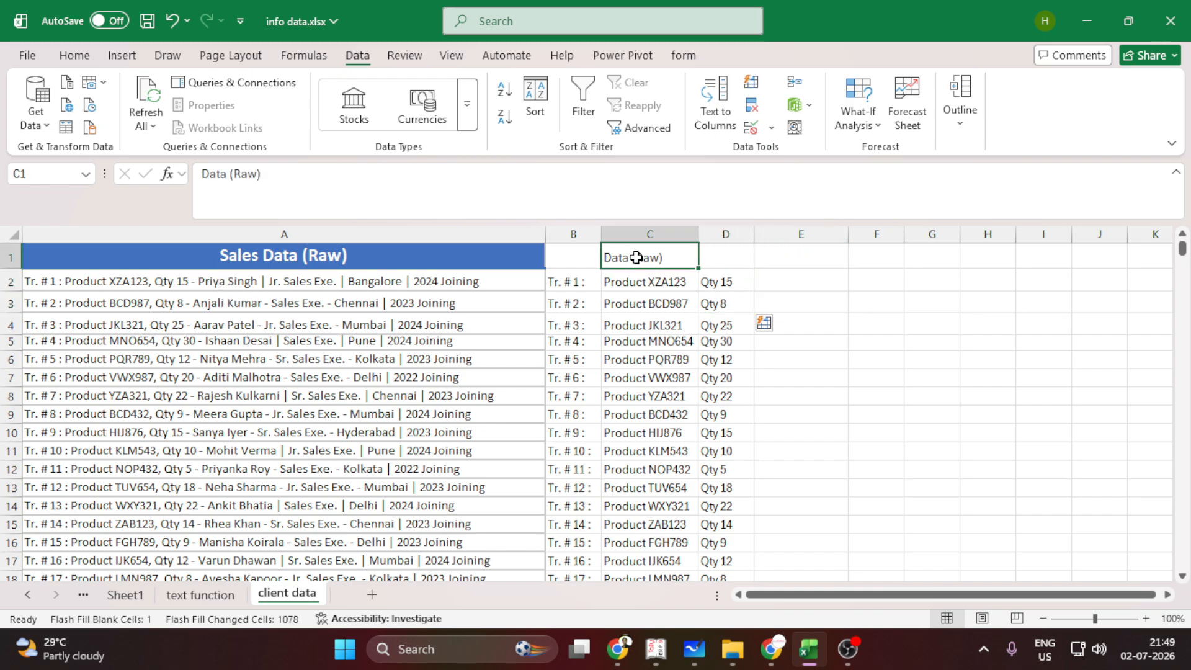
click(251, 260)
triple_click(246, 209)
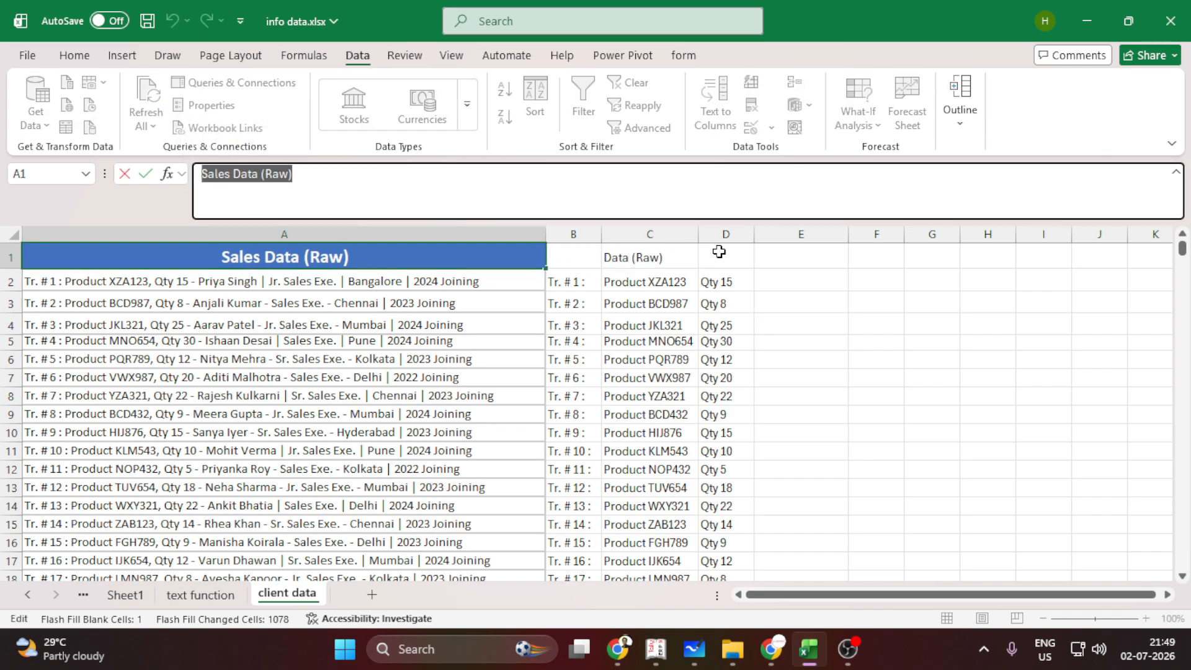
click(653, 261)
key(Tab)
click(639, 260)
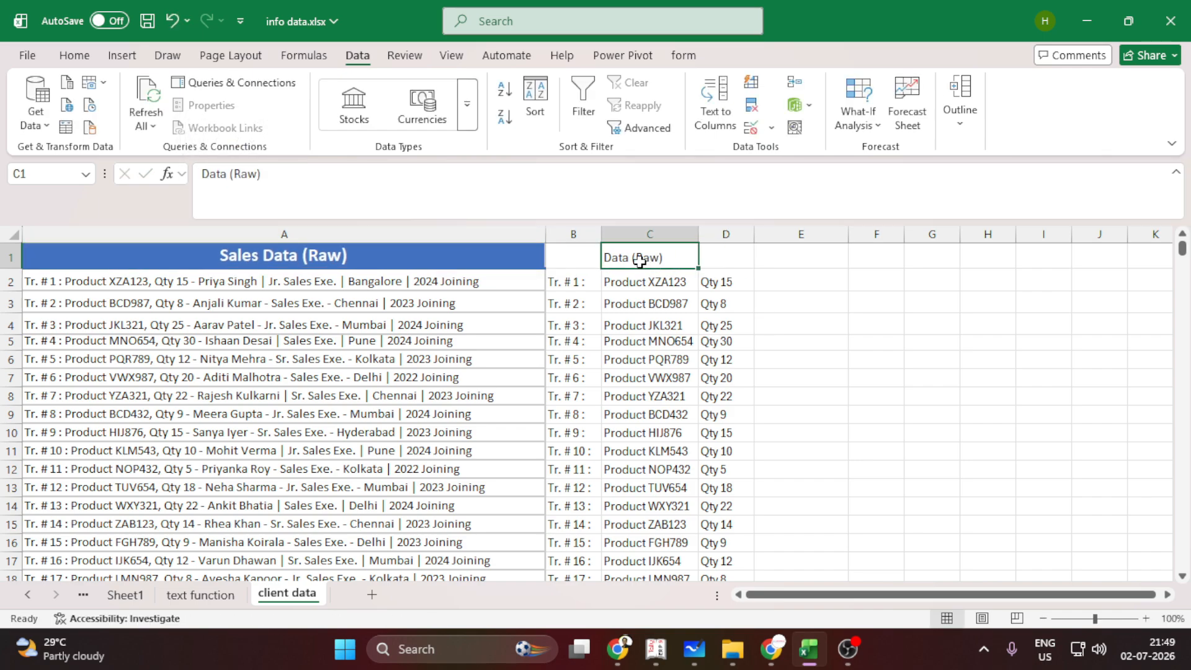
key(Delete)
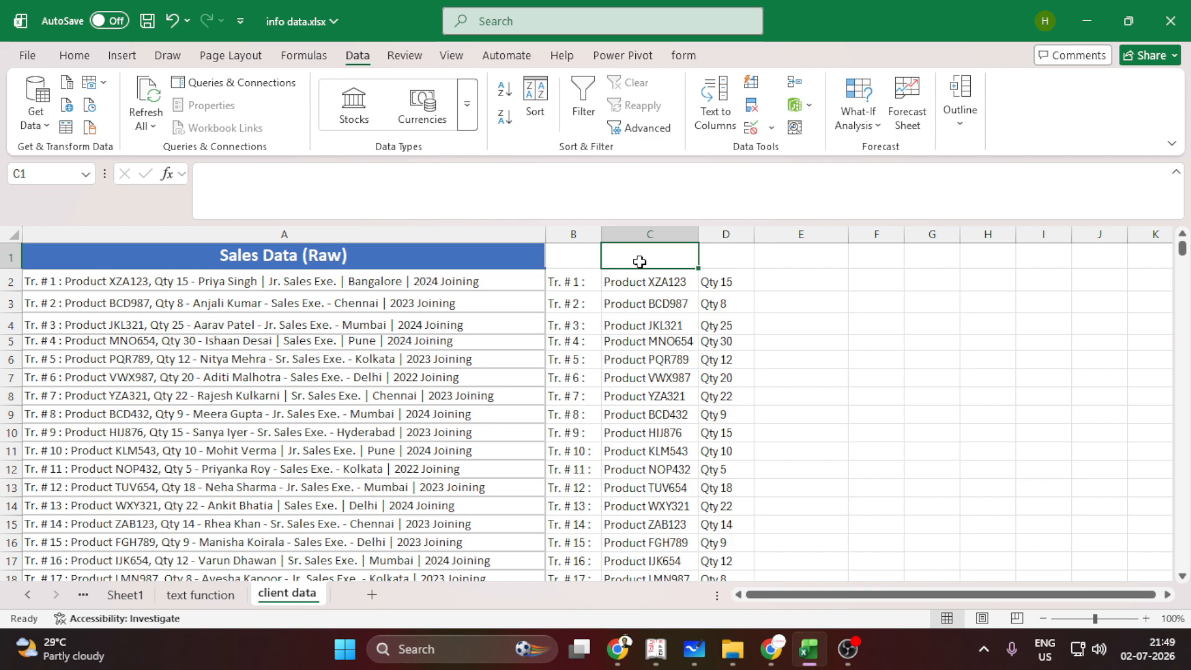
- Copy only the salesperson's full name from the record in cell A2 into cell E2
click(763, 283)
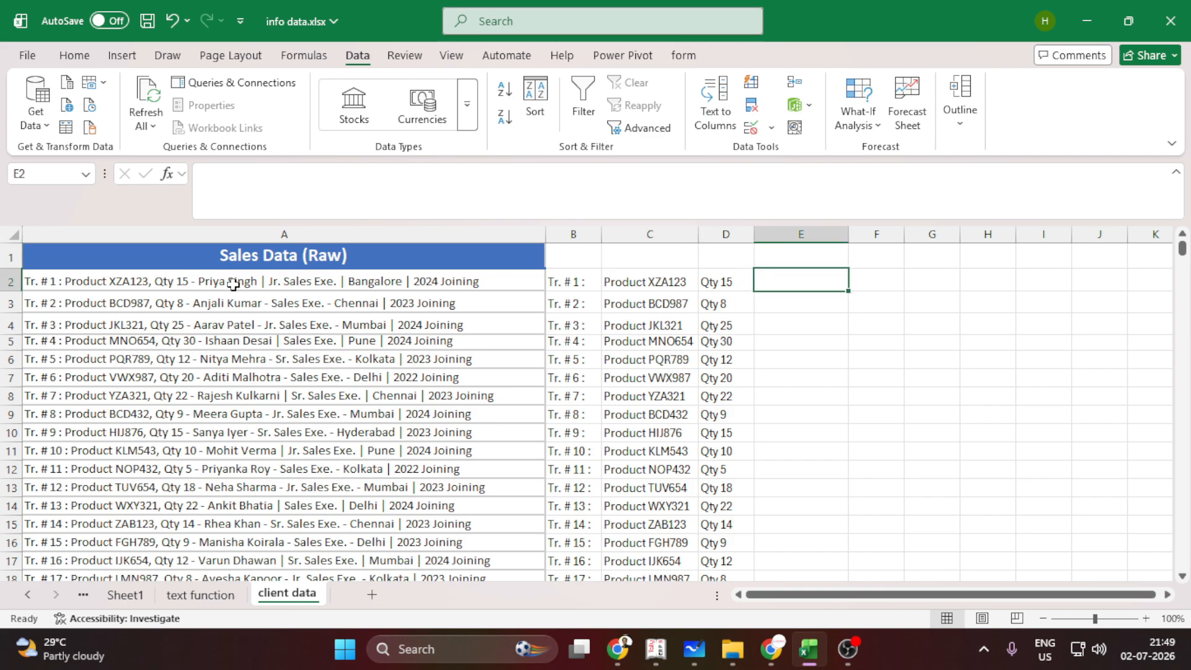
click(189, 281)
double_click(199, 277)
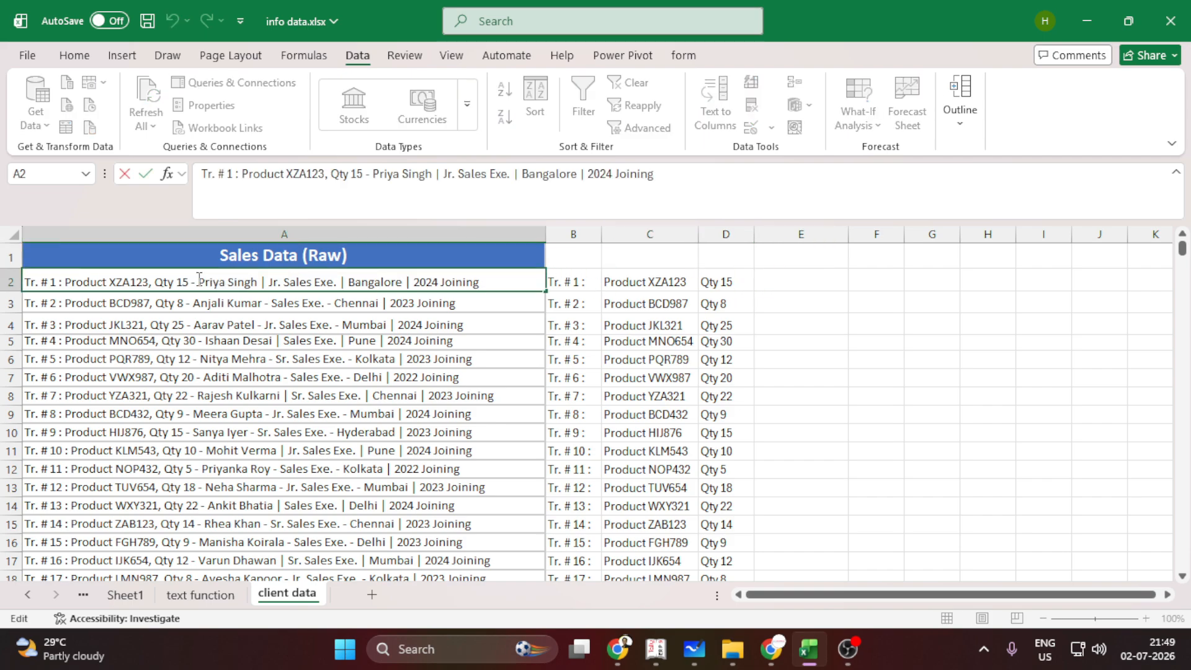
drag(199, 280, 251, 280)
key(ctrl+c)
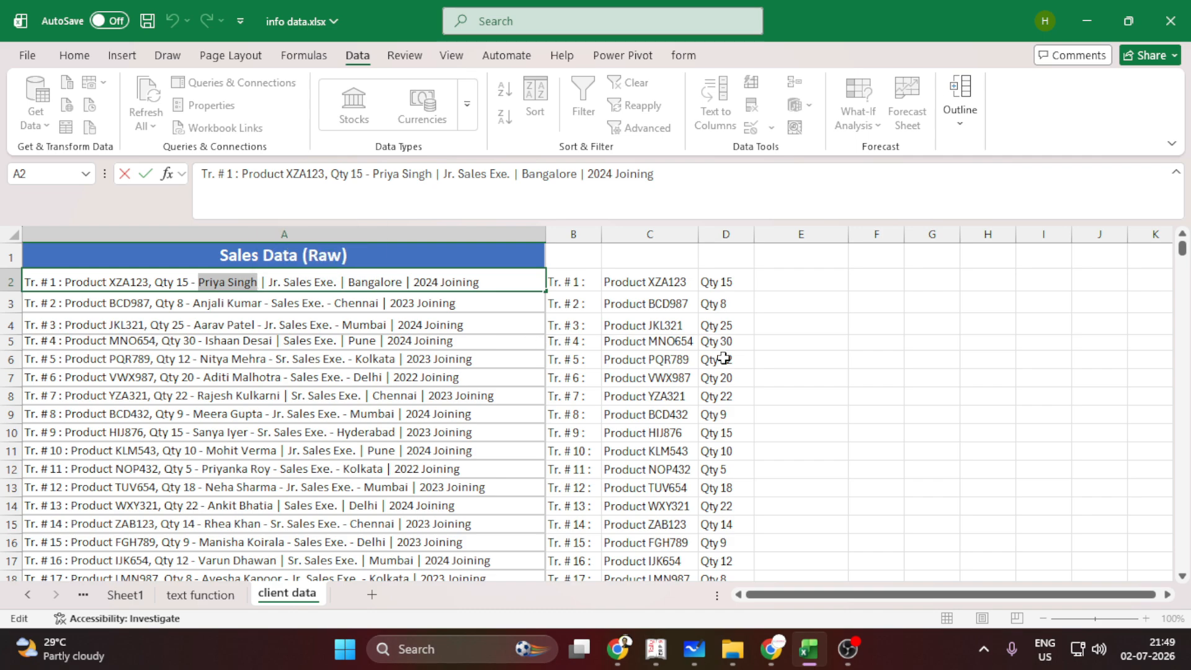
click(773, 283)
key(ctrl+v)
key(Return)
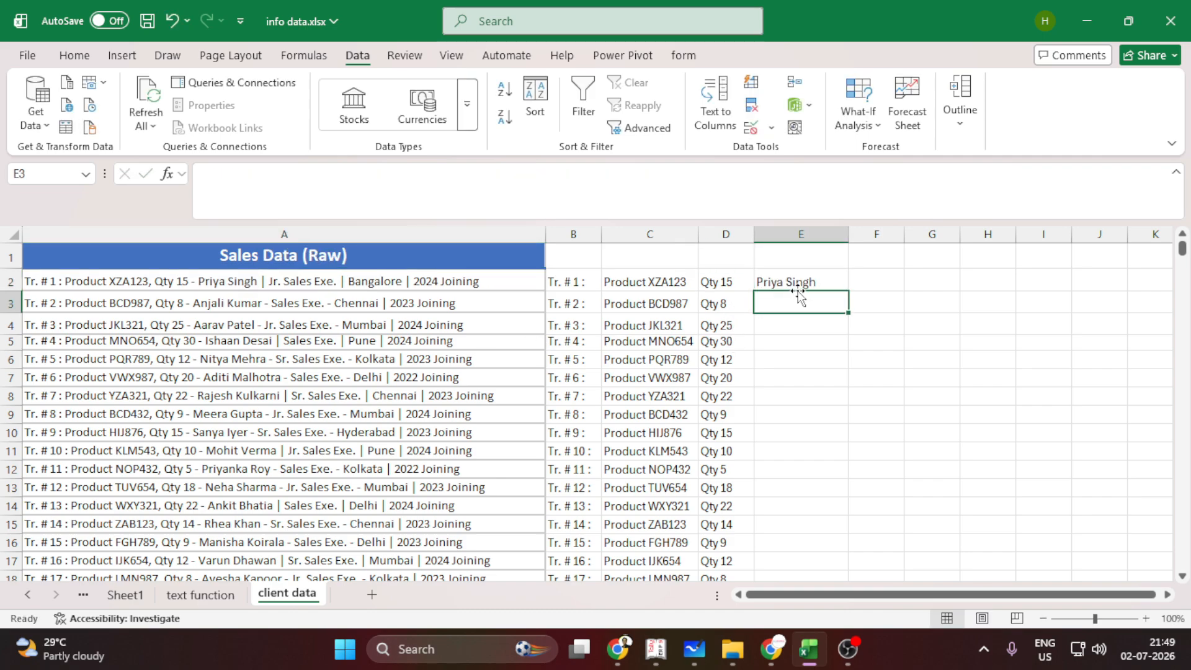
- Try to Flash Fill the salesperson names down column E from the single example in E2, and undo the fill
click(798, 285)
key(ctrl+e)
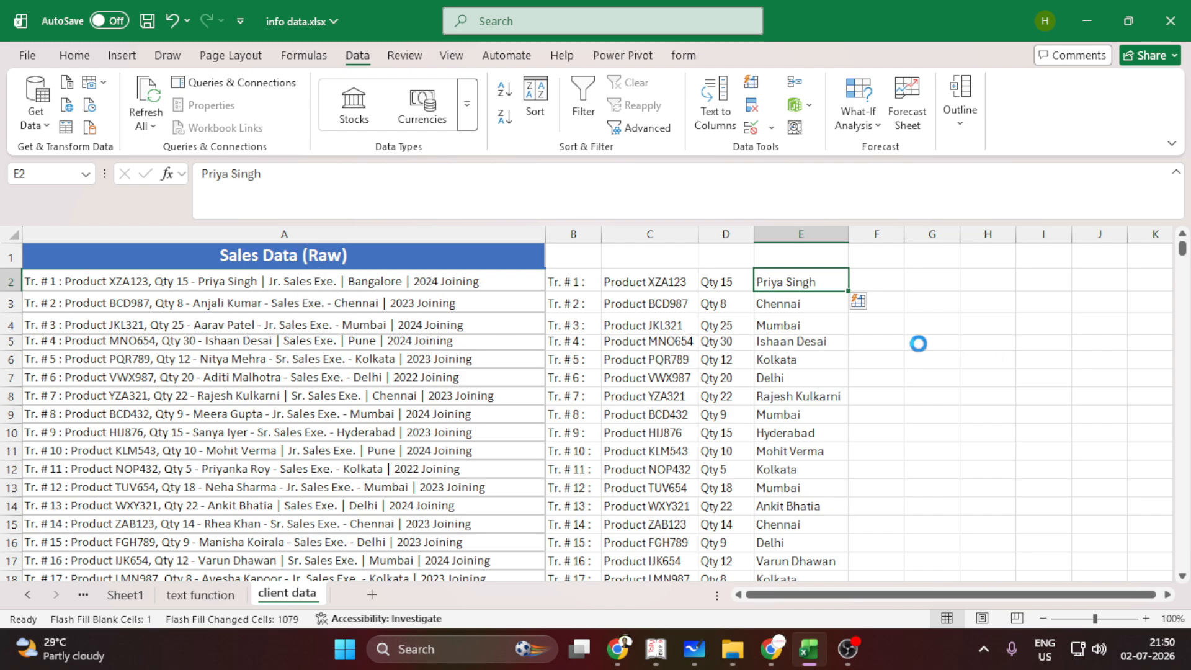
key(ctrl+z)
- Copy the salesperson's name from the record in A3 into E3 as a second example and Flash Fill the names down column E
double_click(272, 307)
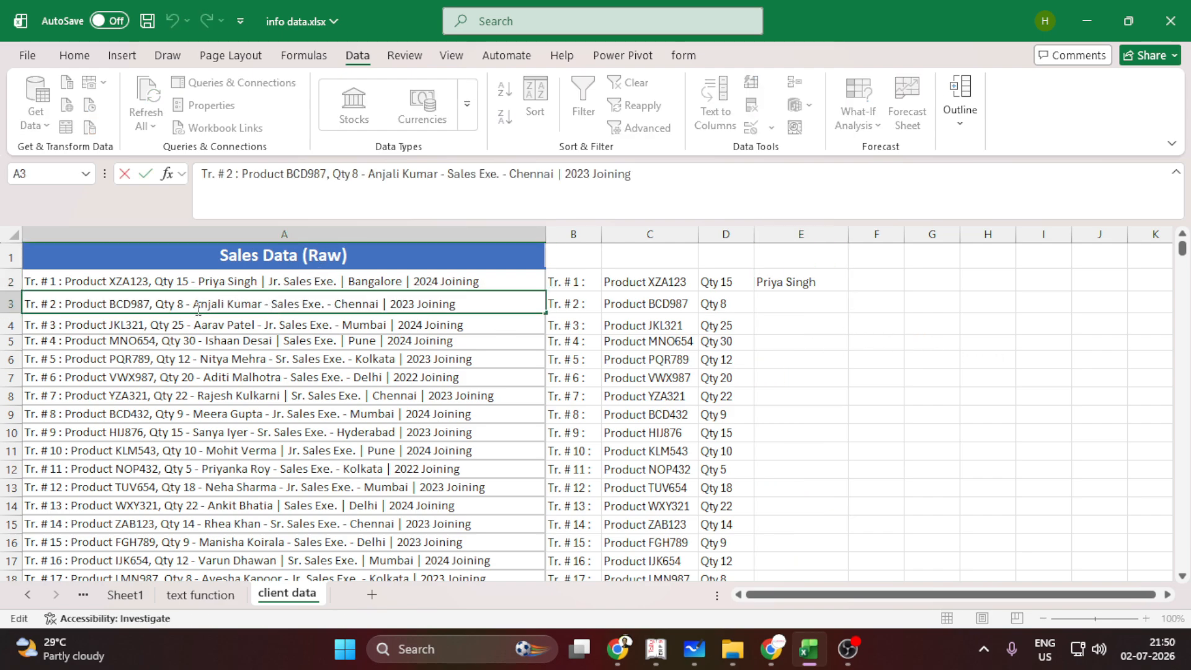
drag(197, 307, 254, 304)
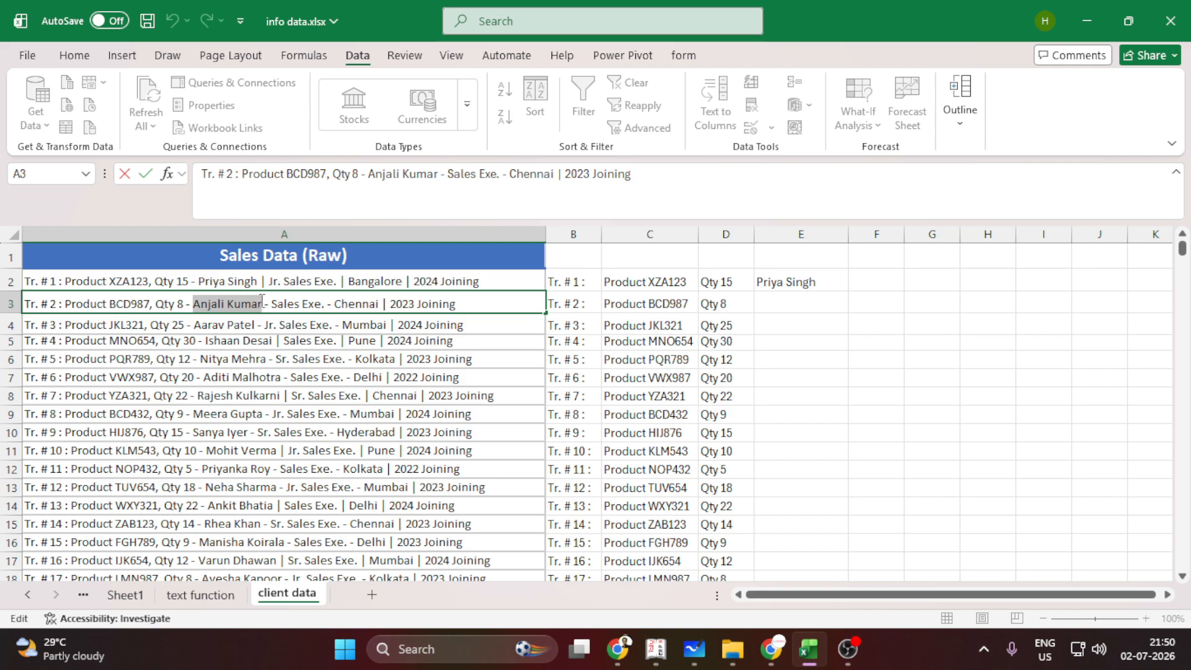
key(ctrl+c)
click(806, 304)
key(ctrl+v)
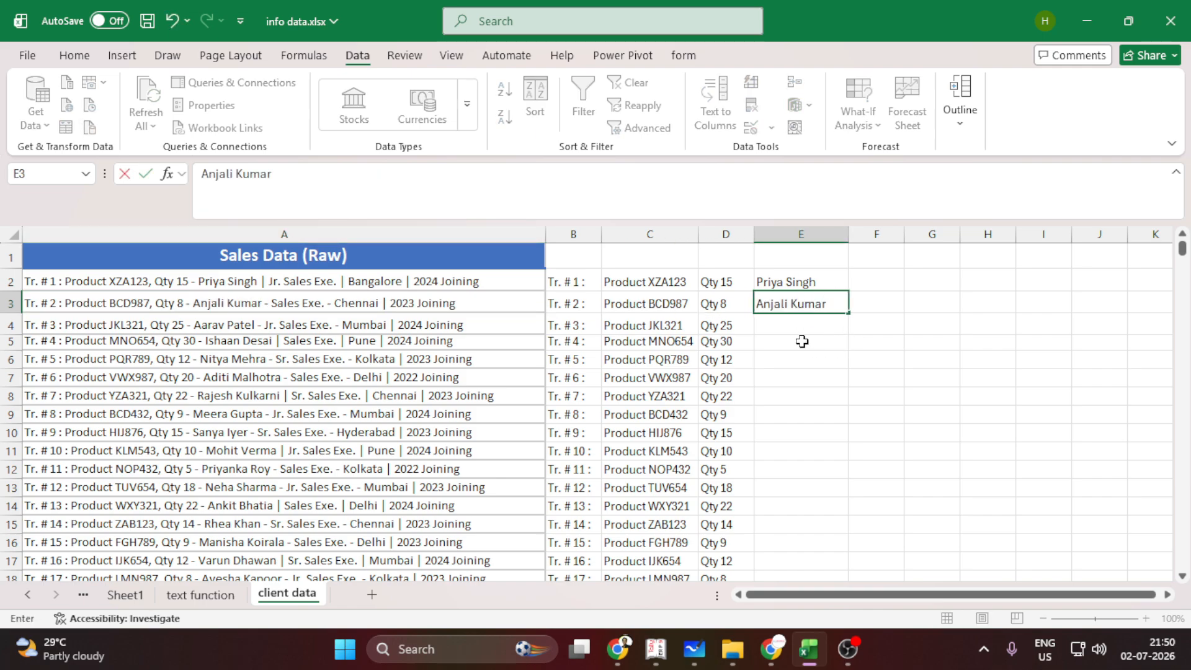
key(Down)
key(Down)
click(807, 305)
key(ctrl+e)
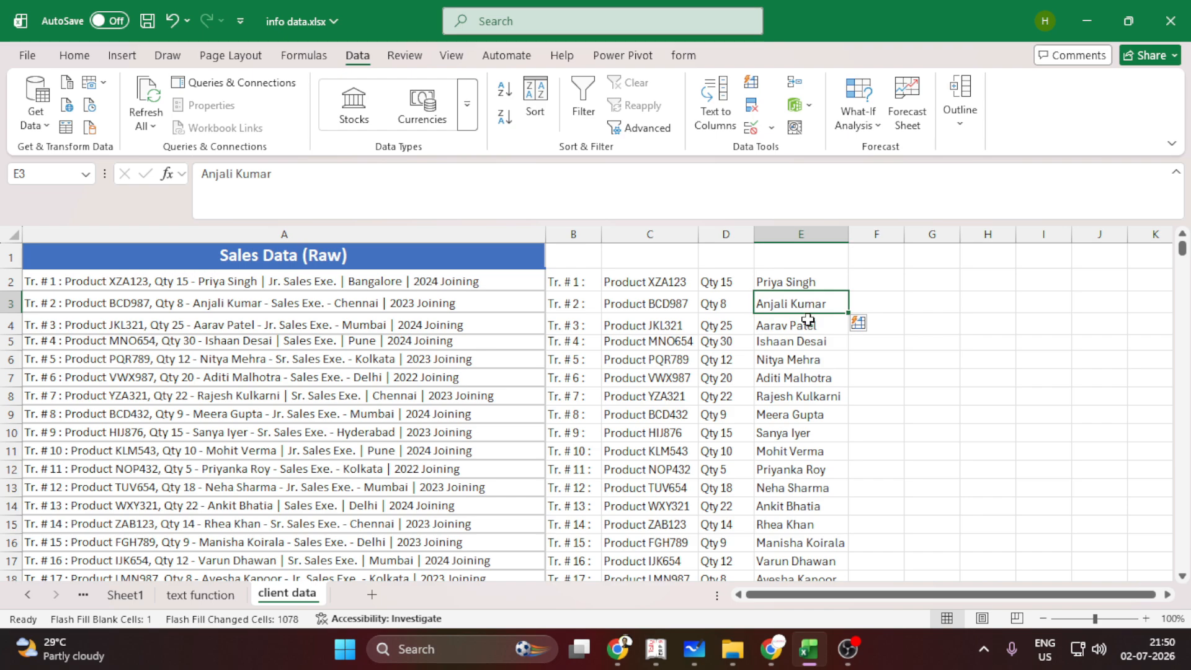
- Copy the job title "Jr. Sales Exe." from the record in cell A2 into cell F2
click(890, 293)
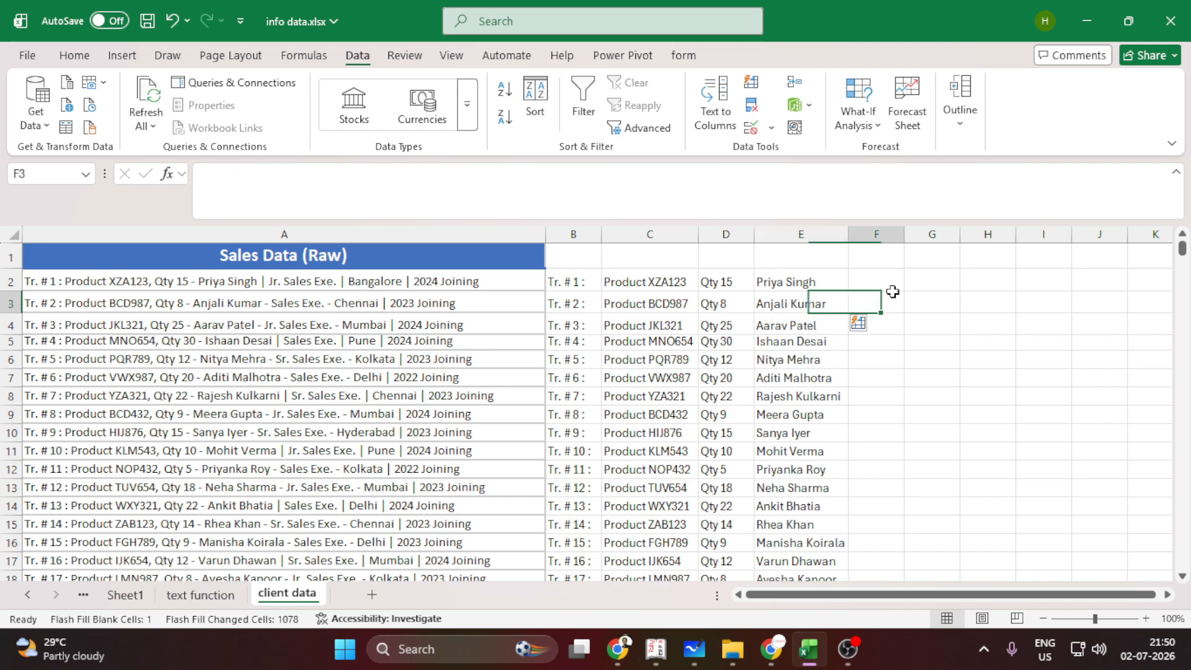
click(888, 285)
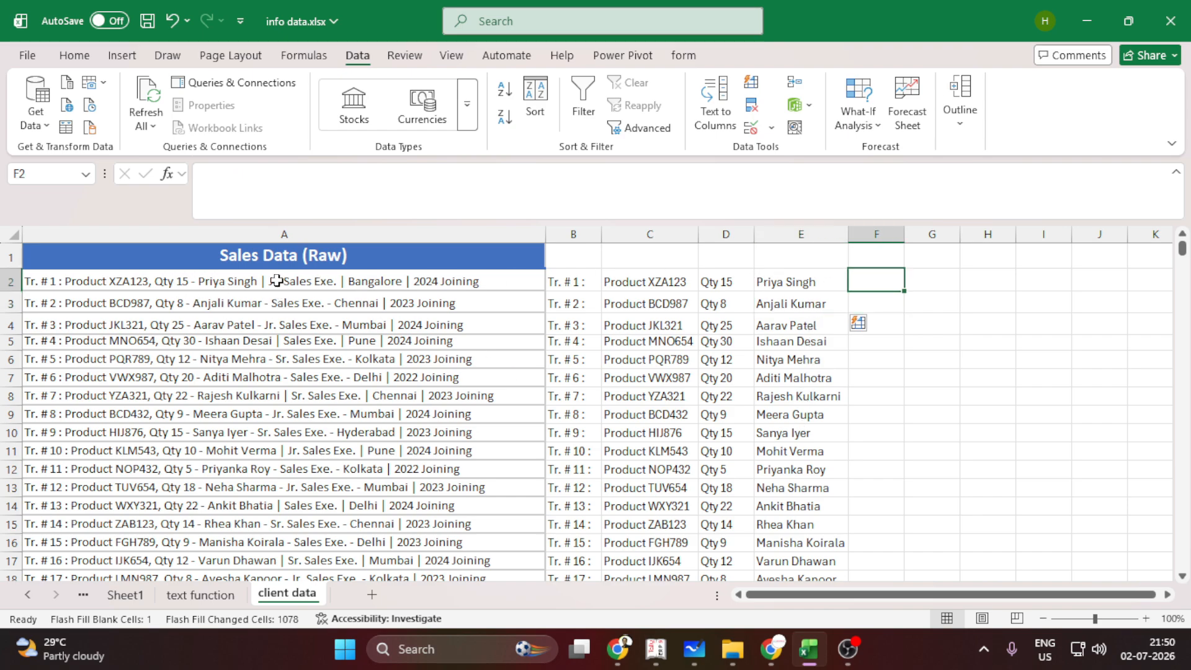
double_click(275, 280)
drag(268, 281, 341, 282)
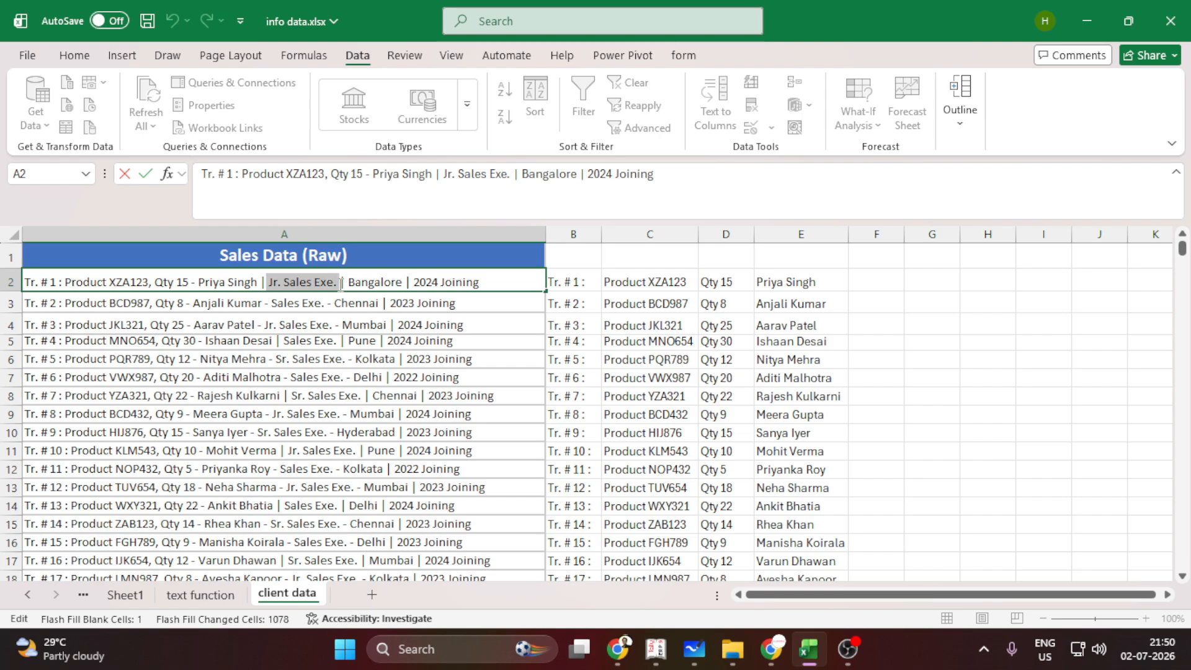
click(879, 290)
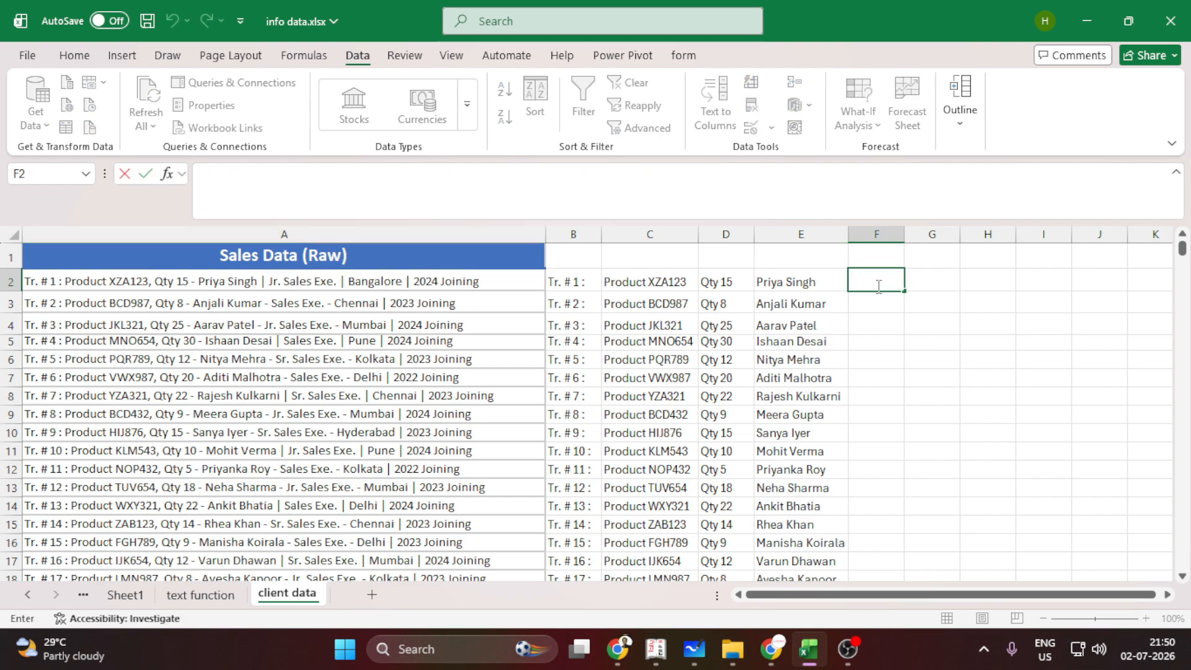
key(ctrl+v)
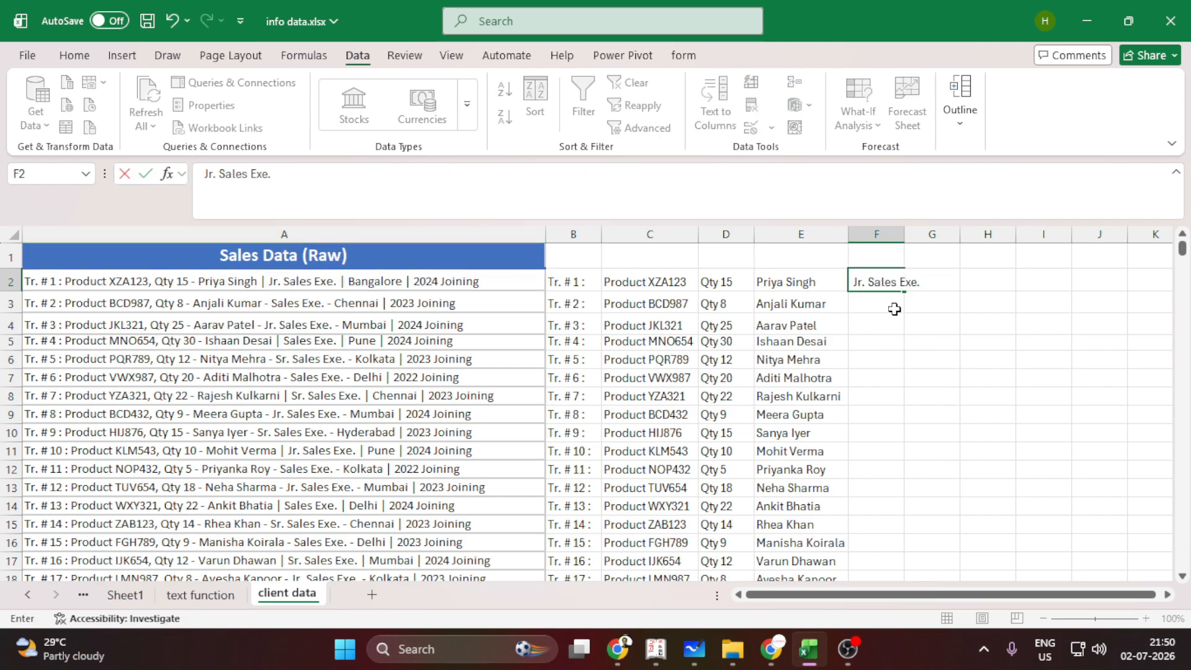
- Flash Fill the job titles down column F from cell F2 and fit the column width to its contents
click(891, 283)
key(ctrl+e)
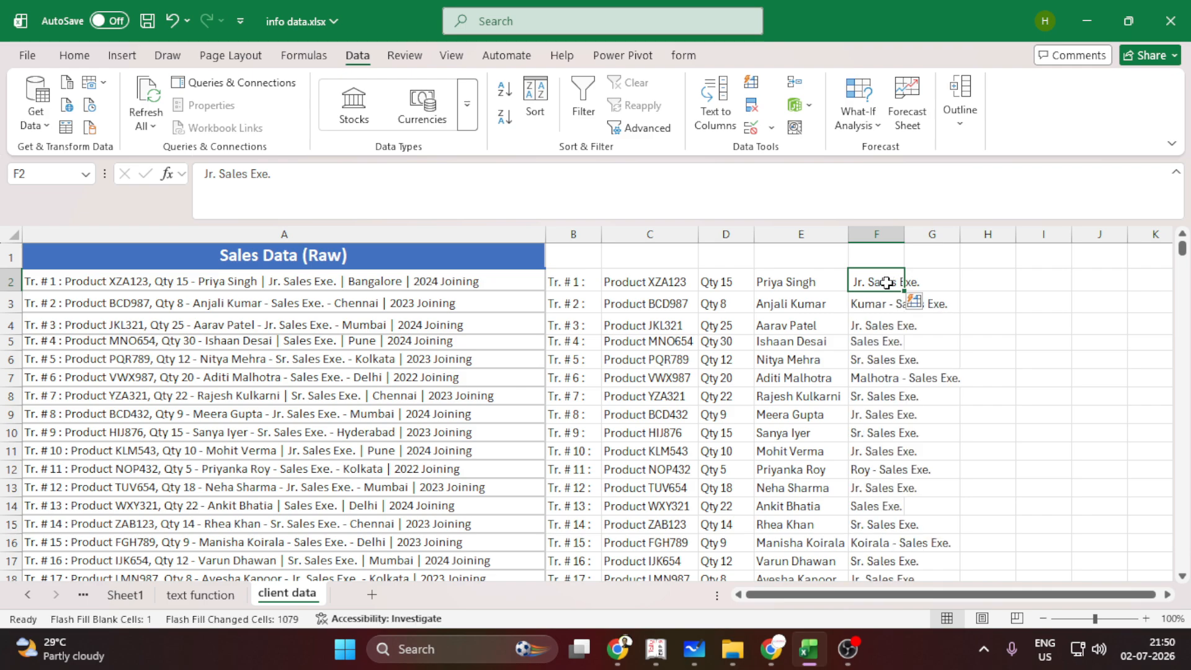
double_click(904, 234)
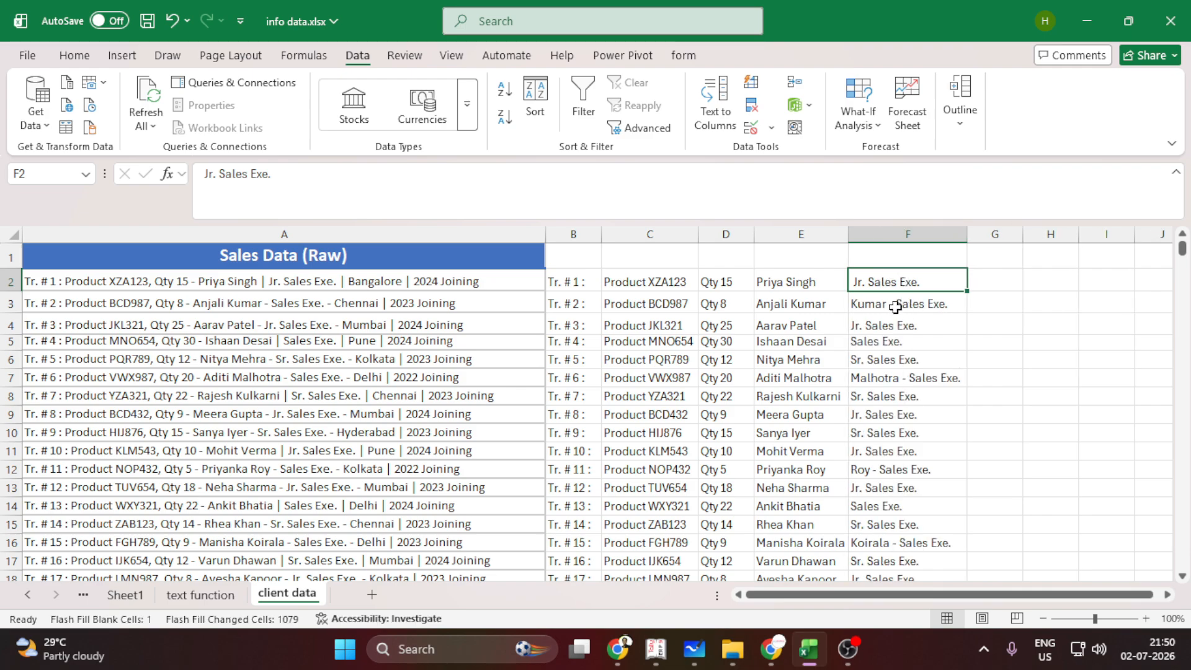
- Undo the job-title Flash Fill in column F and copy "Sales Exe." from the record in A3 into F3 as a second example
key(ctrl+z)
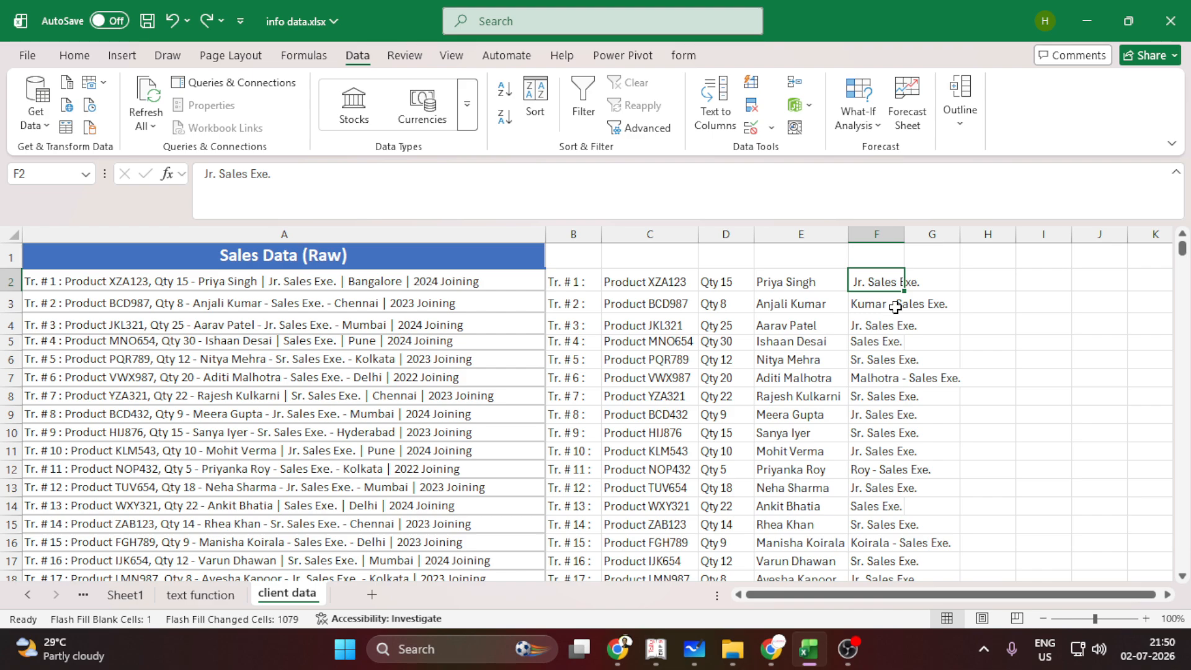
key(ctrl+z)
double_click(319, 302)
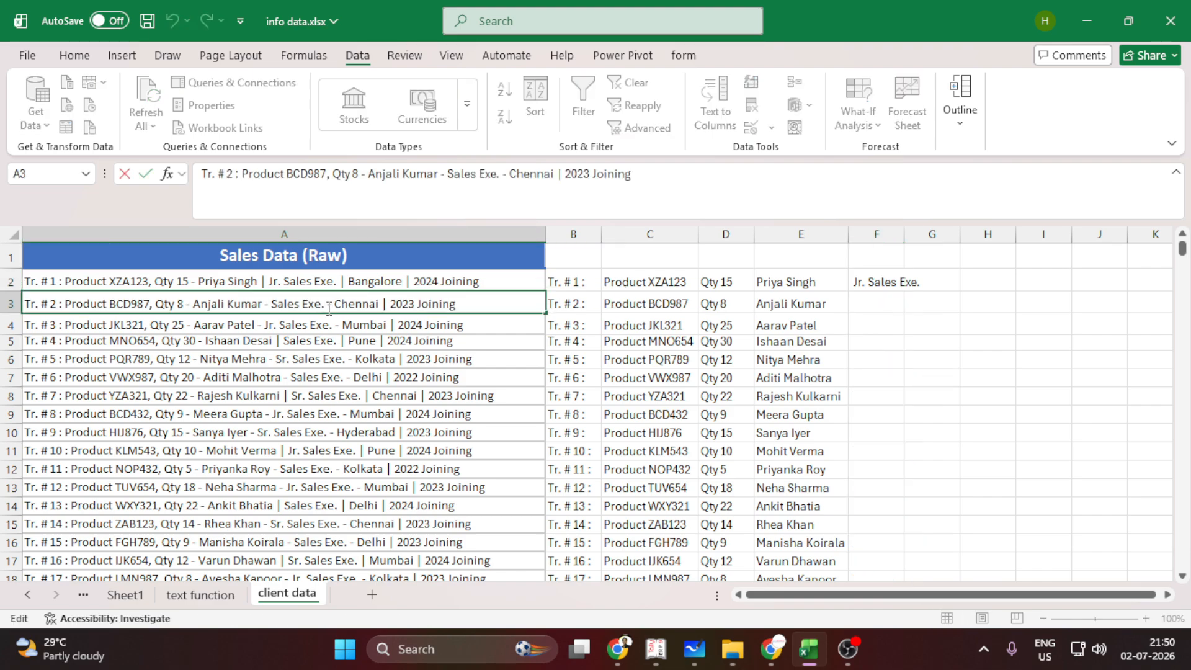
drag(274, 305, 329, 313)
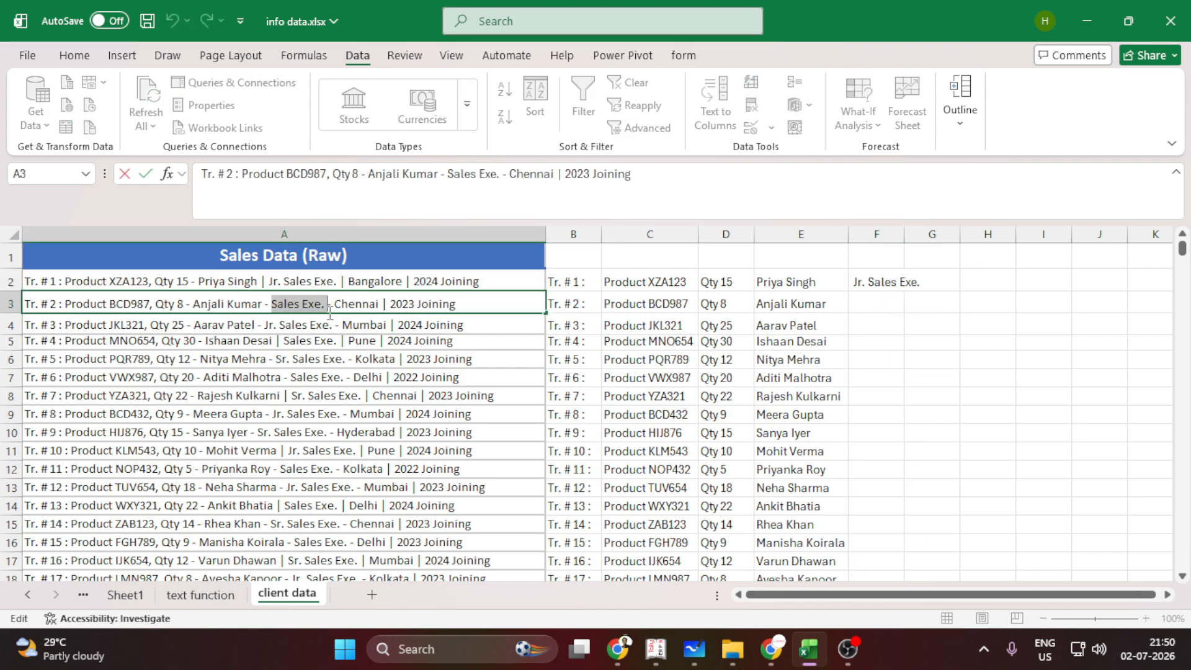
key(ctrl+c)
click(867, 305)
key(ctrl+v)
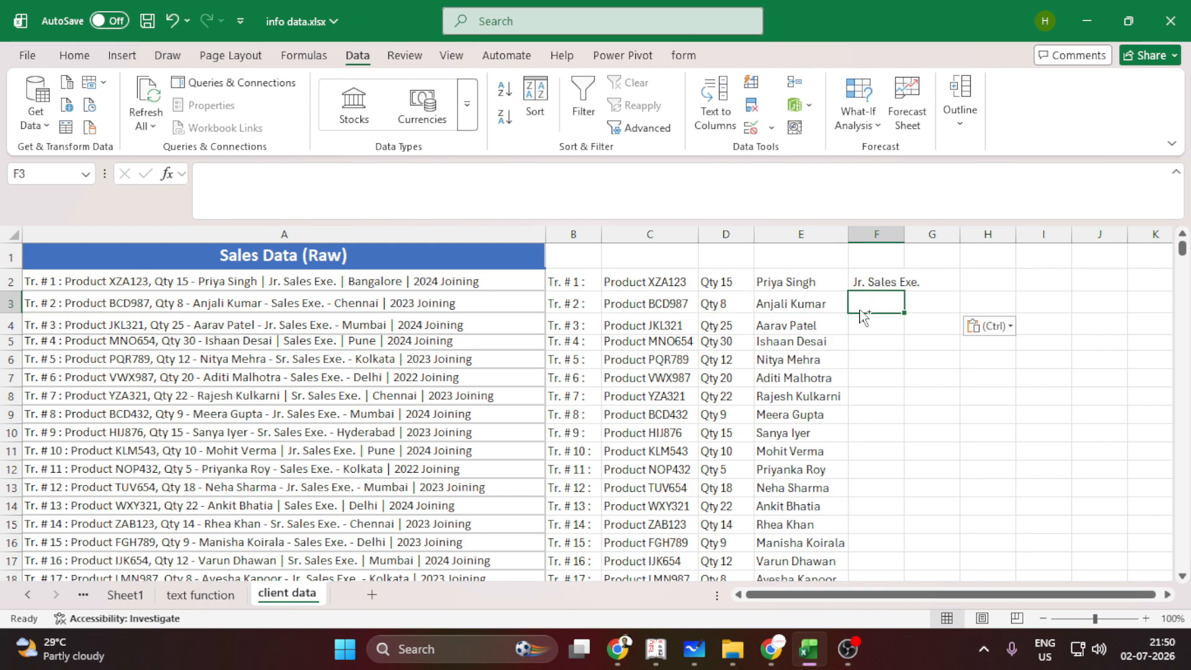
key(ctrl+z)
double_click(869, 305)
key(ctrl+v)
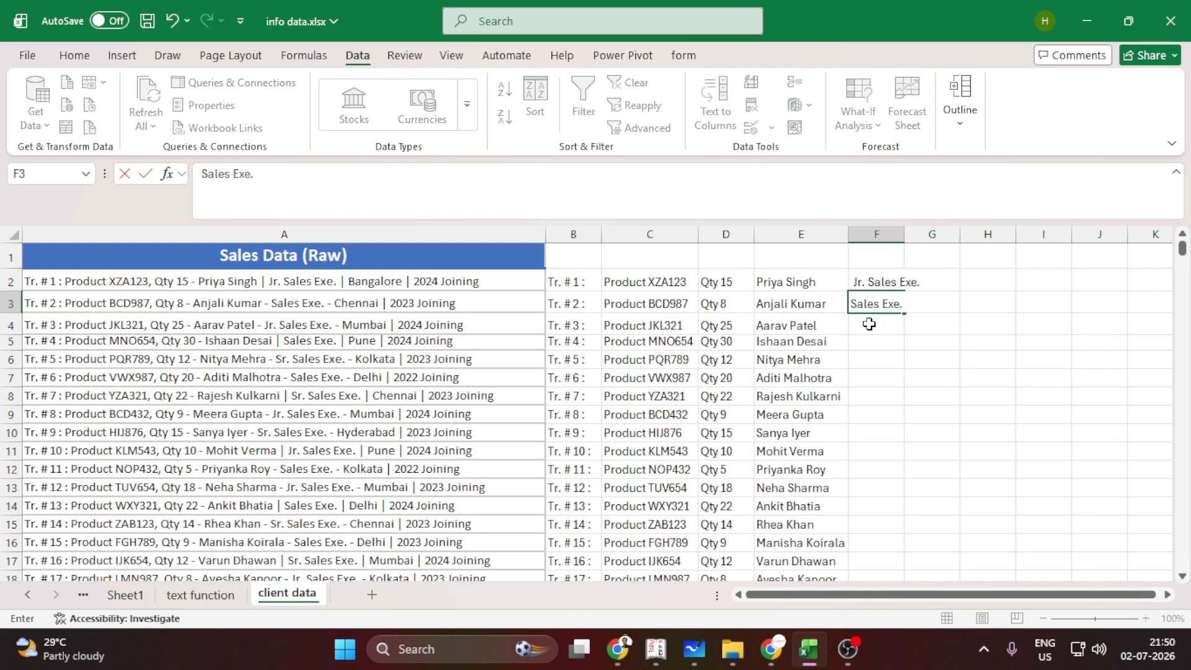
click(868, 327)
click(871, 305)
- Copy the job title "Jr. Sales Exe." from the record in A4 into F4 as a third example
double_click(266, 325)
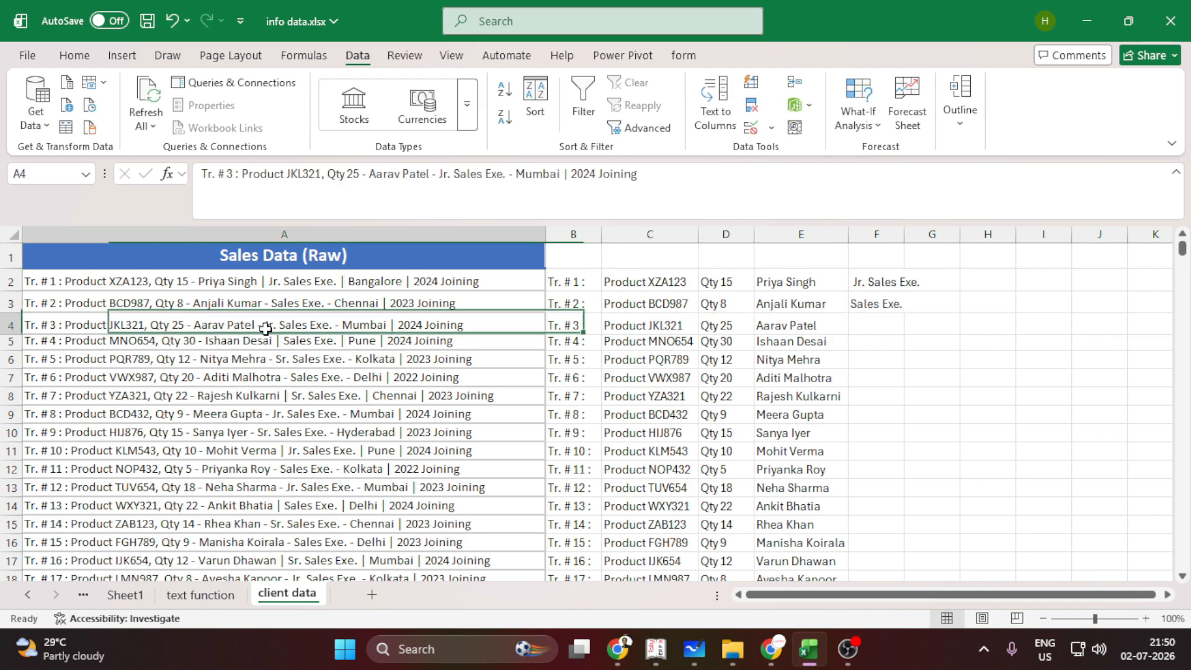
drag(266, 326, 317, 327)
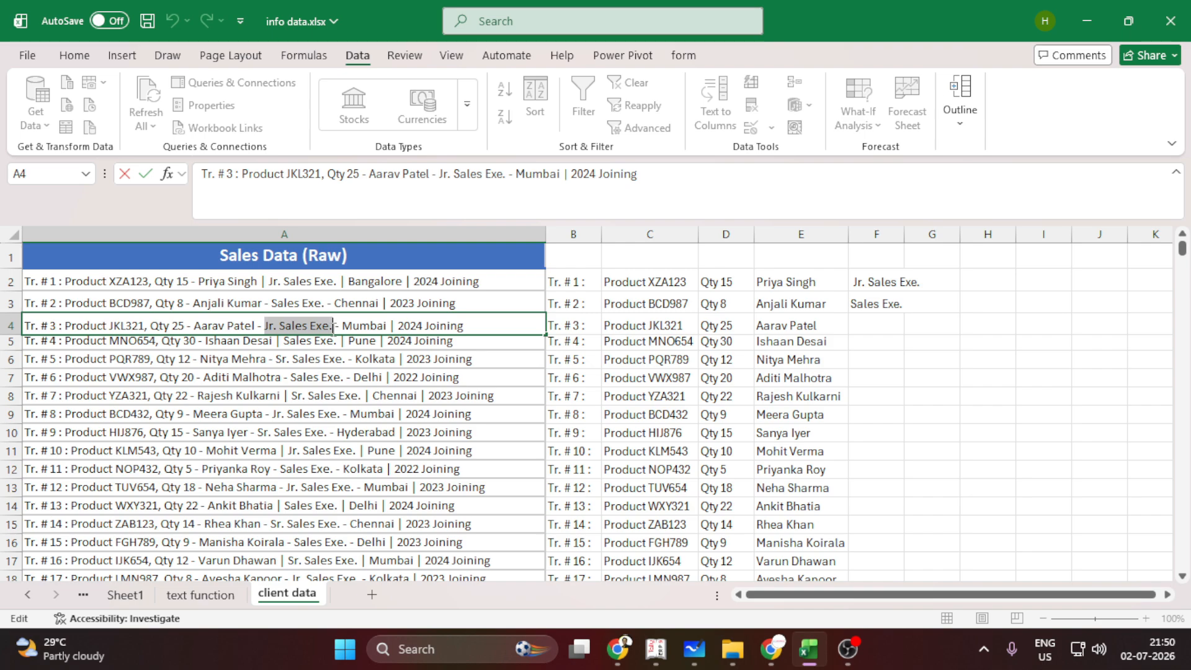
key(ctrl+c)
click(858, 318)
key(ctrl+v)
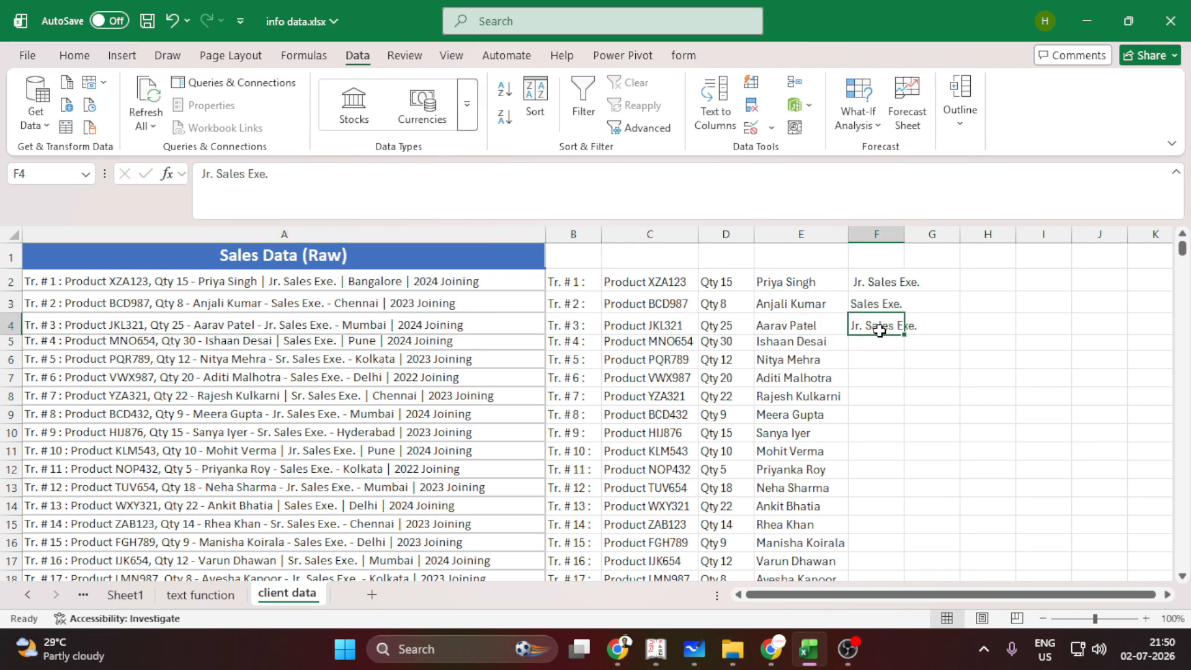
- Flash Fill the job titles down column F from the three examples and fit the column width to its contents
key(ctrl+e)
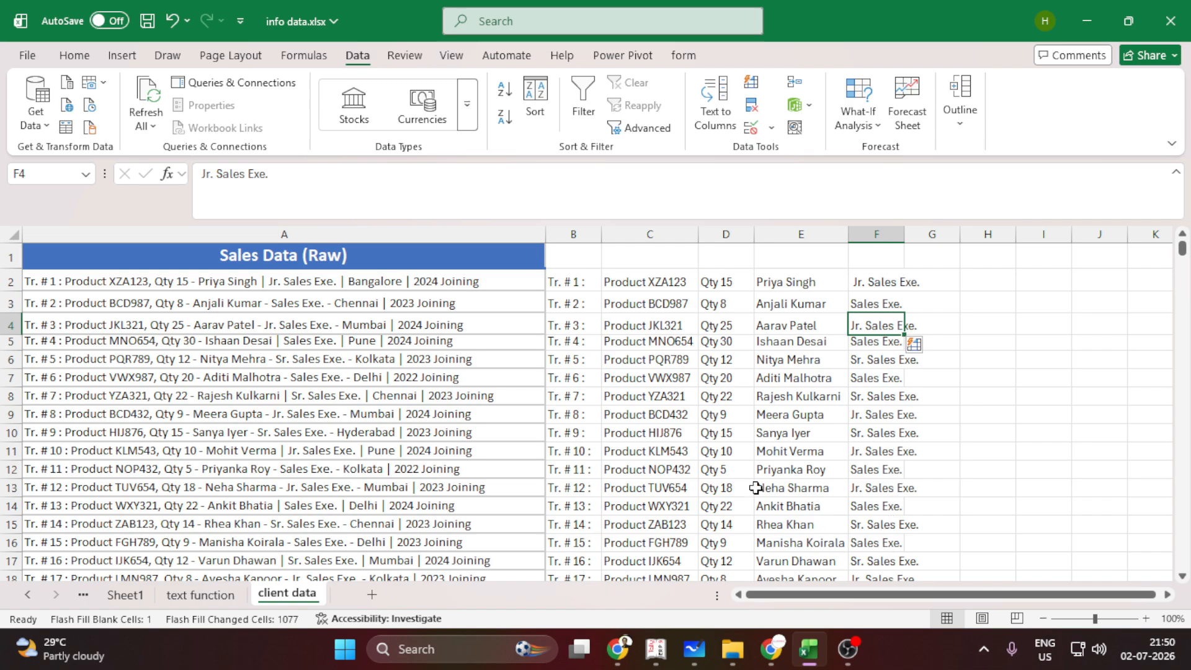
click(943, 279)
double_click(906, 237)
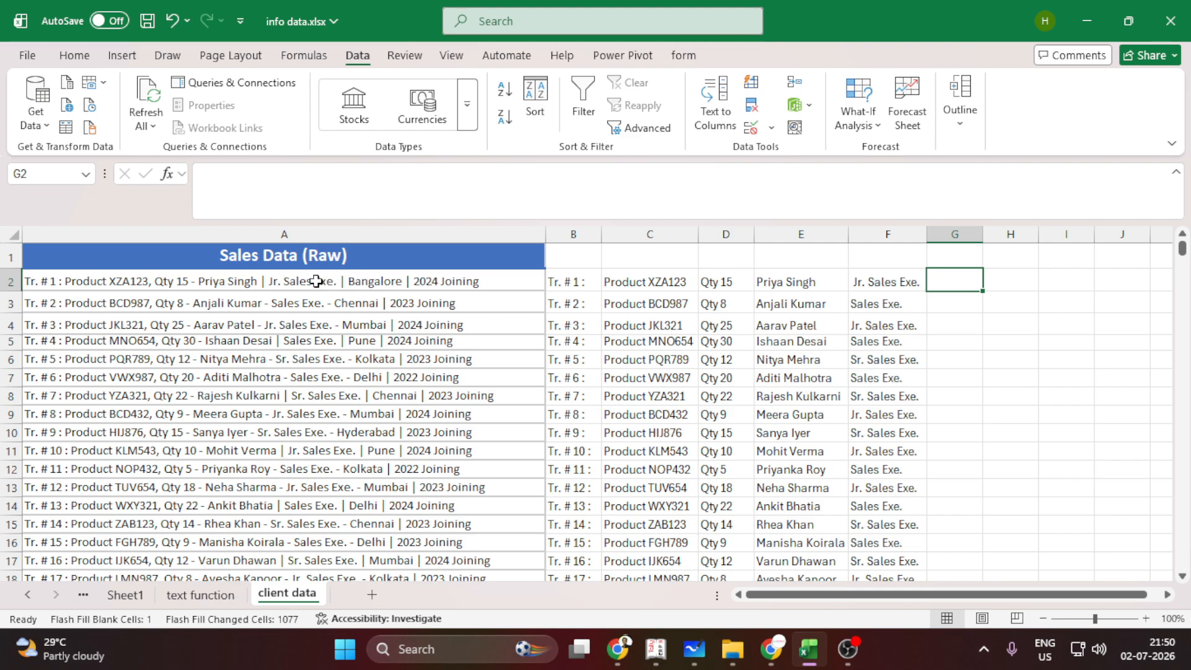
- Copy the city "Bangalore" from the record in A2 into G2 and Flash Fill the cities down column G
double_click(386, 280)
double_click(387, 280)
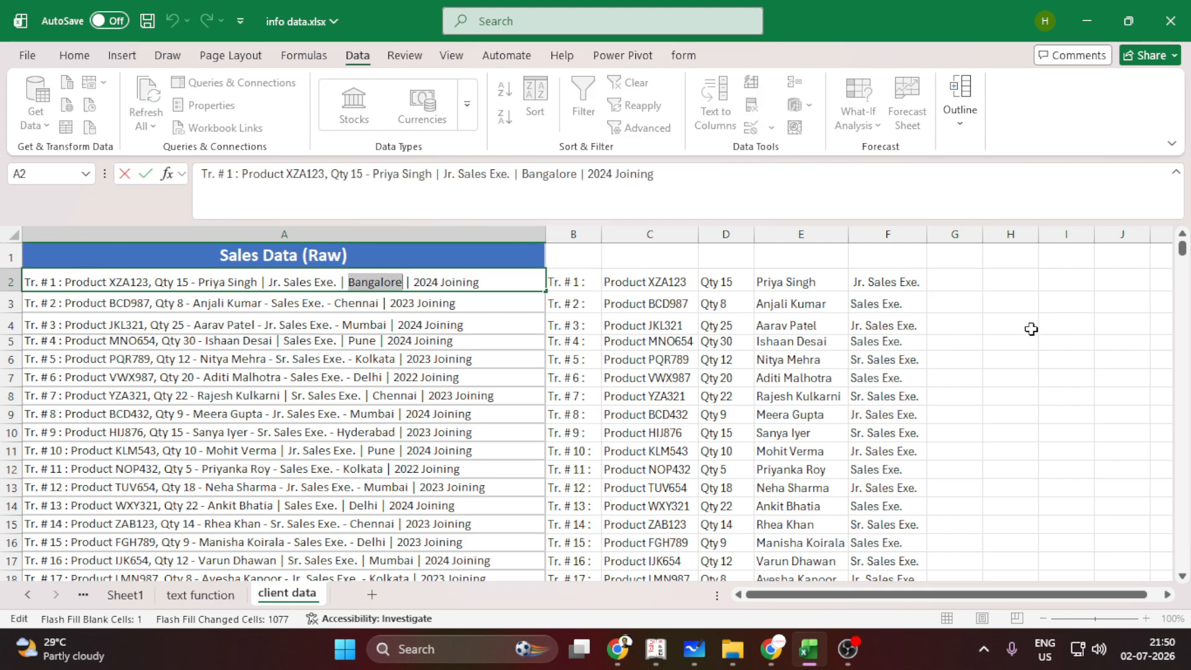
click(960, 287)
double_click(959, 279)
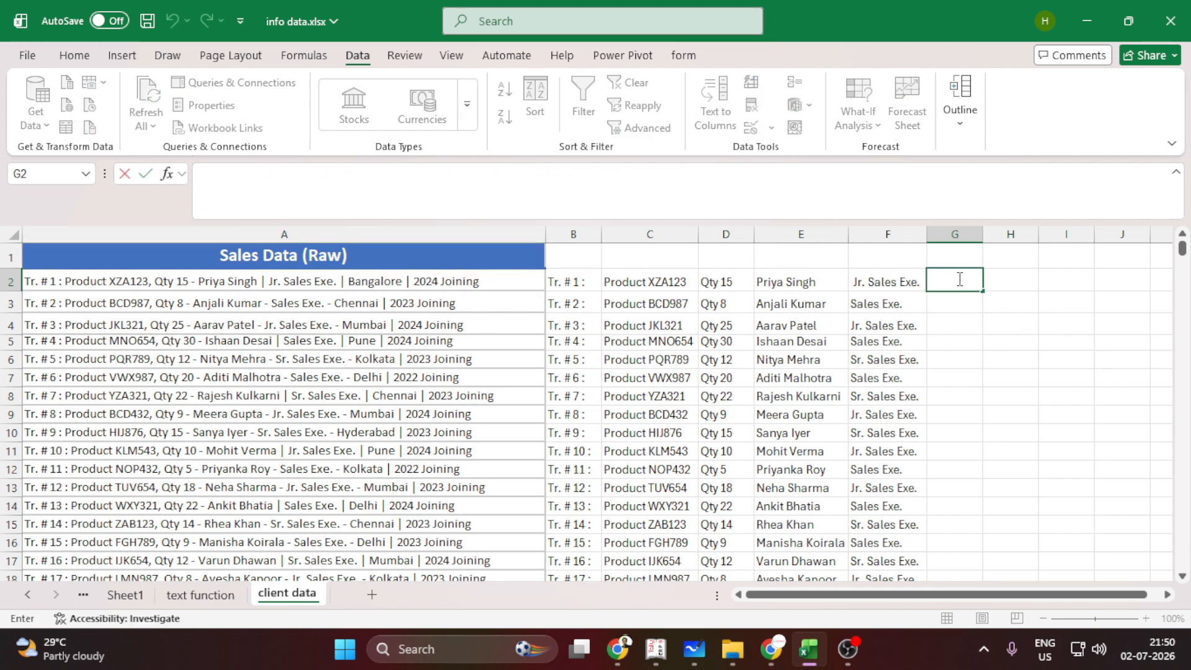
key(ctrl+v)
key(Return)
click(959, 282)
key(ctrl+e)
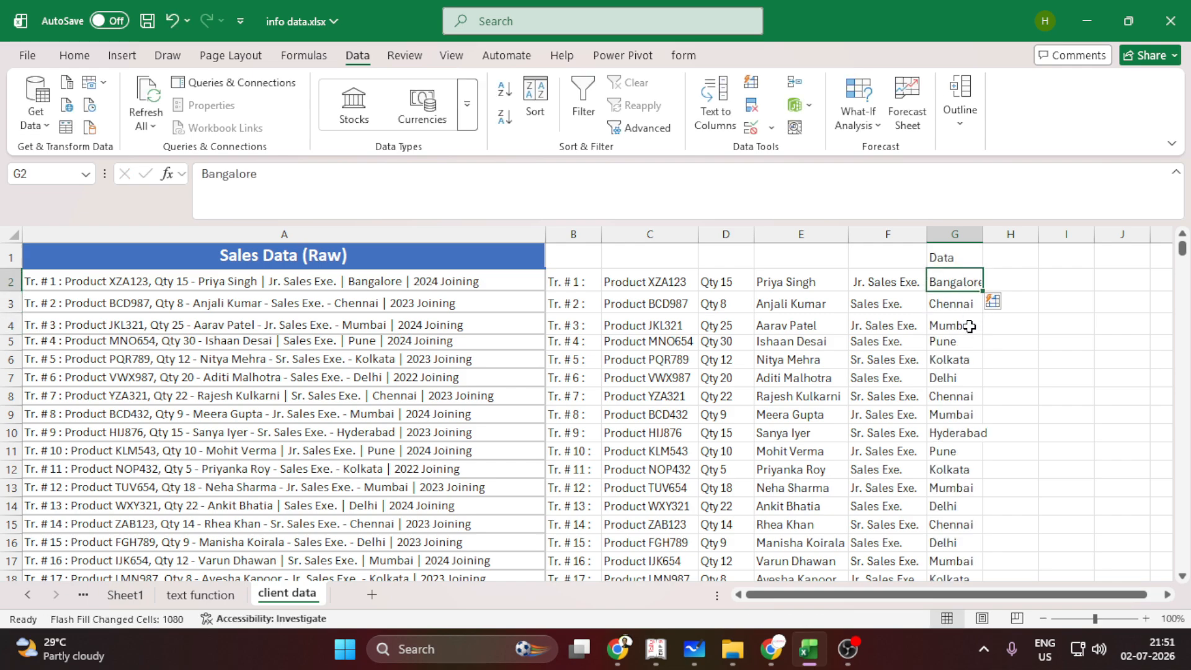
- Fit column G's width to its contents and clear the stray "Data" text from G1
double_click(982, 234)
click(949, 256)
key(Delete)
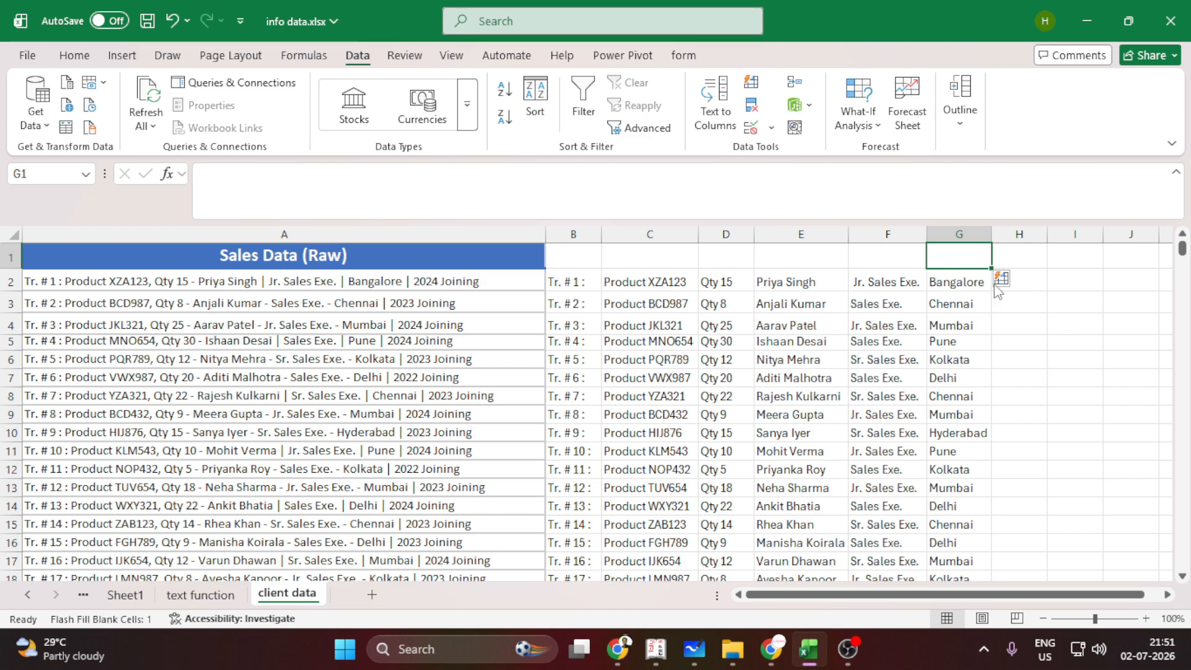
- Copy "2024 Joining" from the record in A2 into H2 and Flash Fill the joining years down column H
double_click(426, 281)
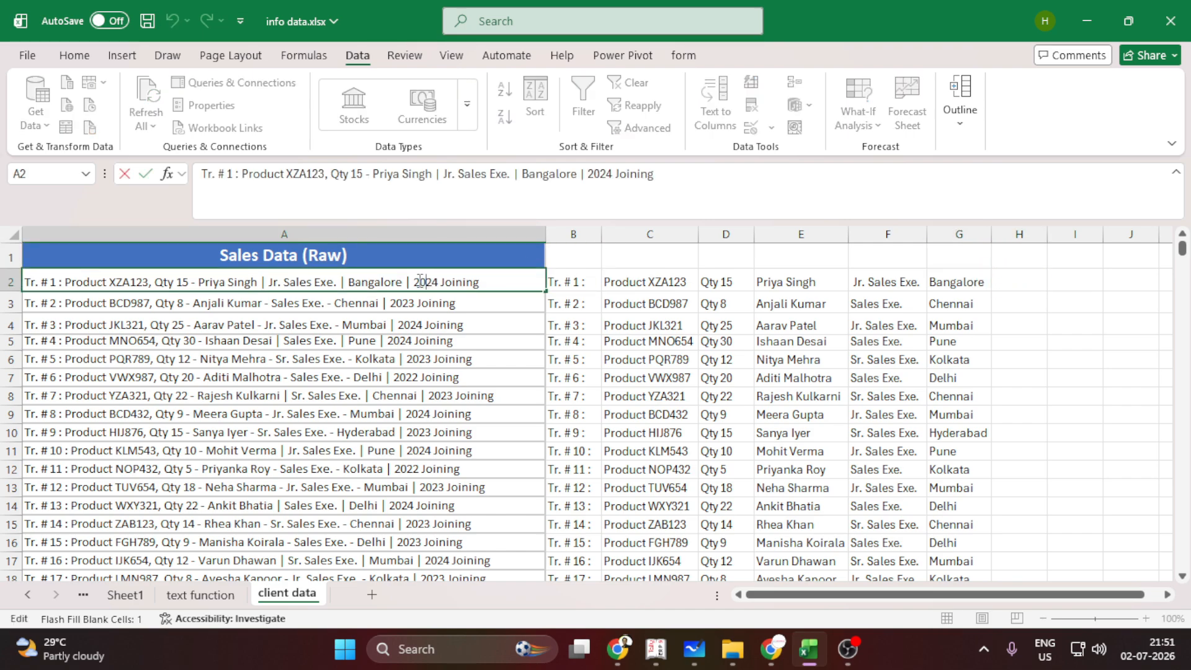
double_click(419, 281)
click(1016, 286)
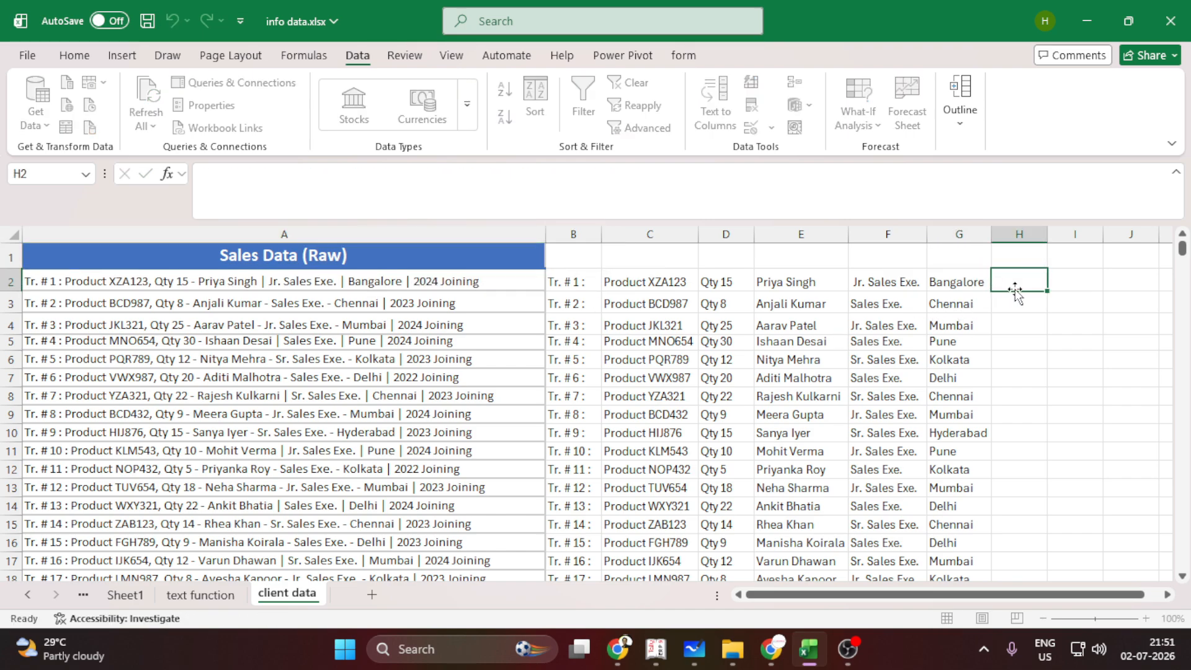
double_click(1017, 284)
key(ctrl+v)
key(Return)
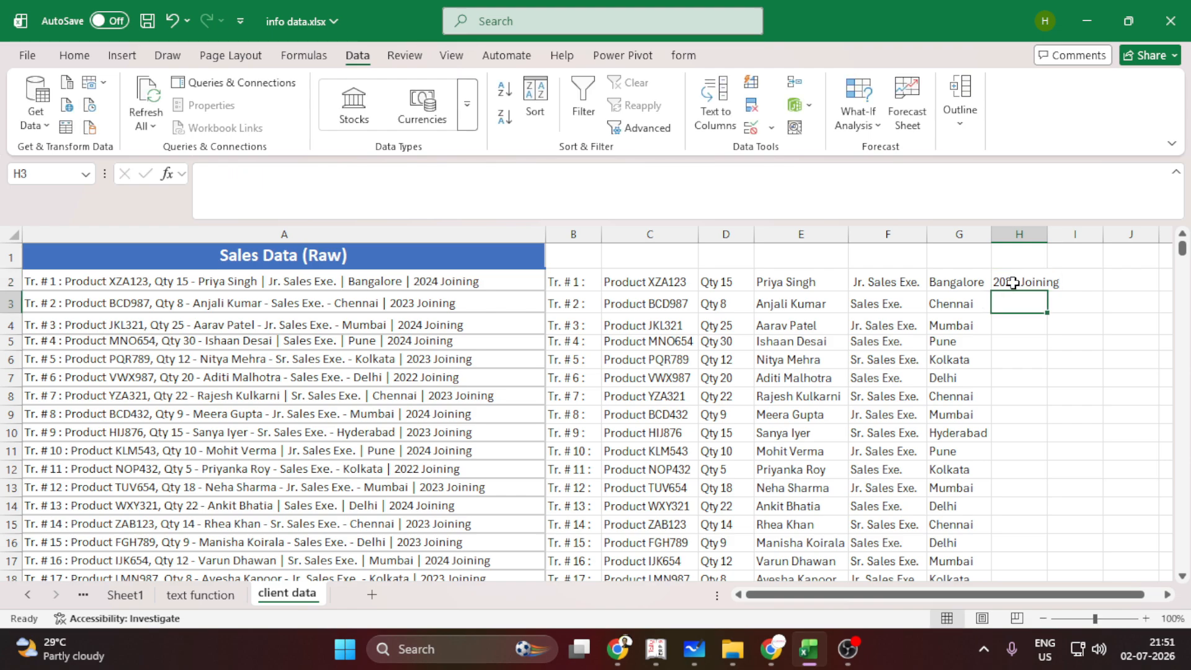
click(1012, 283)
key(ctrl+e)
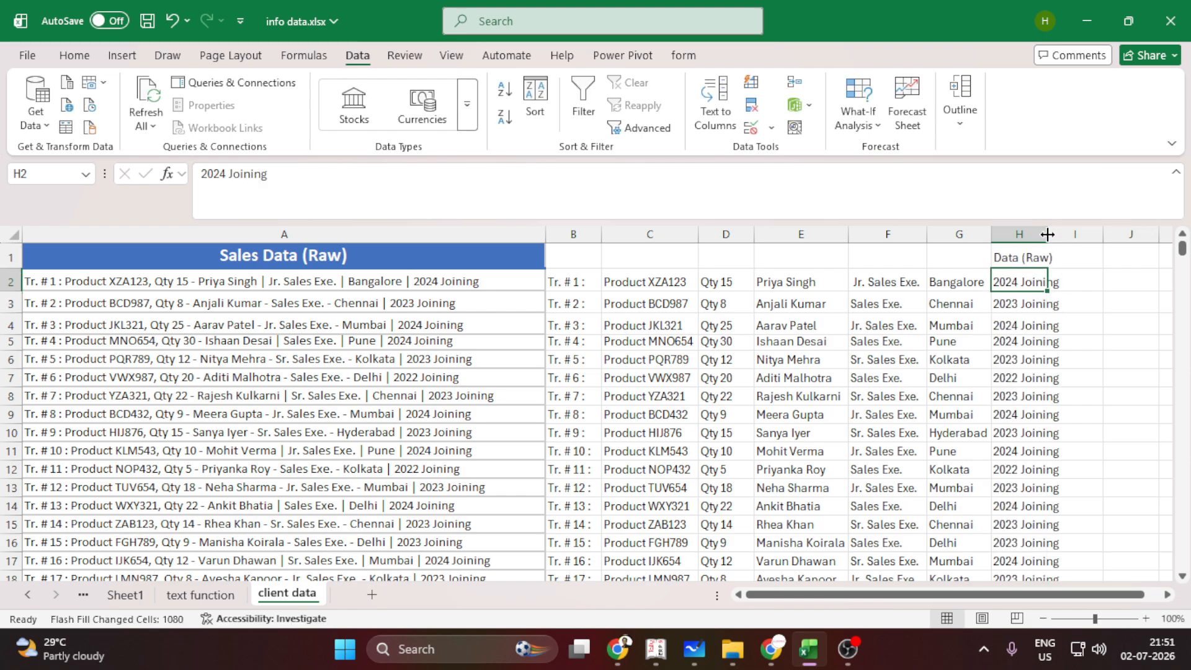
- Clear the stray "Data (Raw)" text from cell H1
double_click(1037, 256)
click(1031, 341)
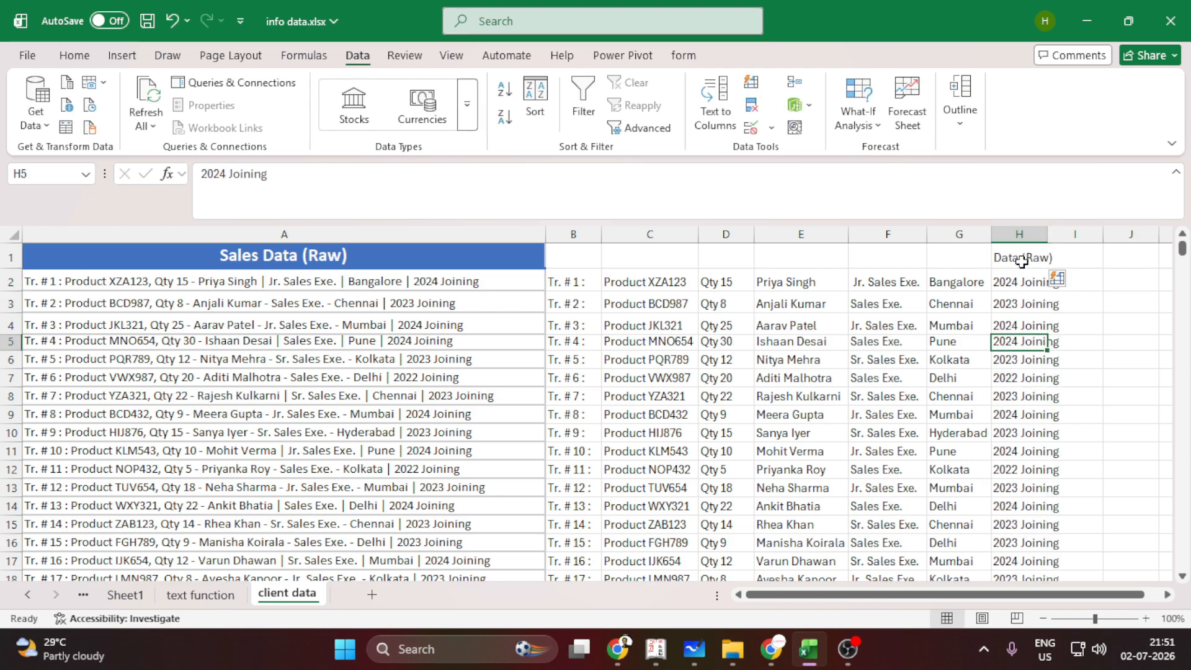
click(1036, 256)
key(Delete)
- Delete the entire raw data column A, headed "Sales Data (Raw)", from the sheet
click(257, 261)
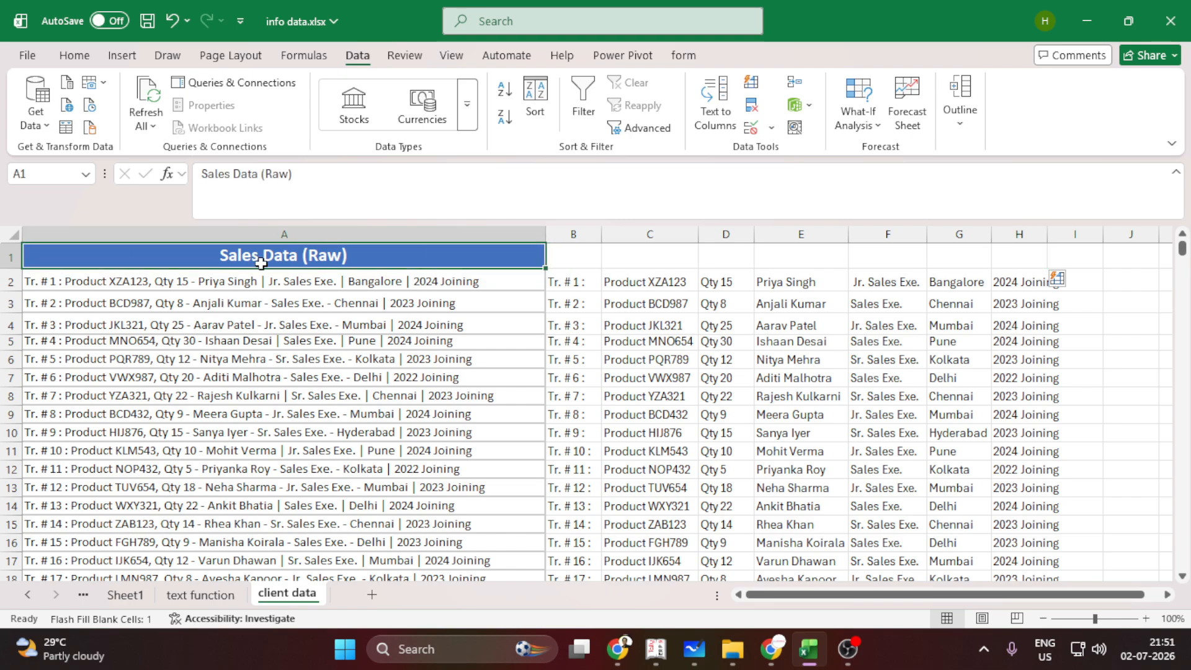
click(227, 229)
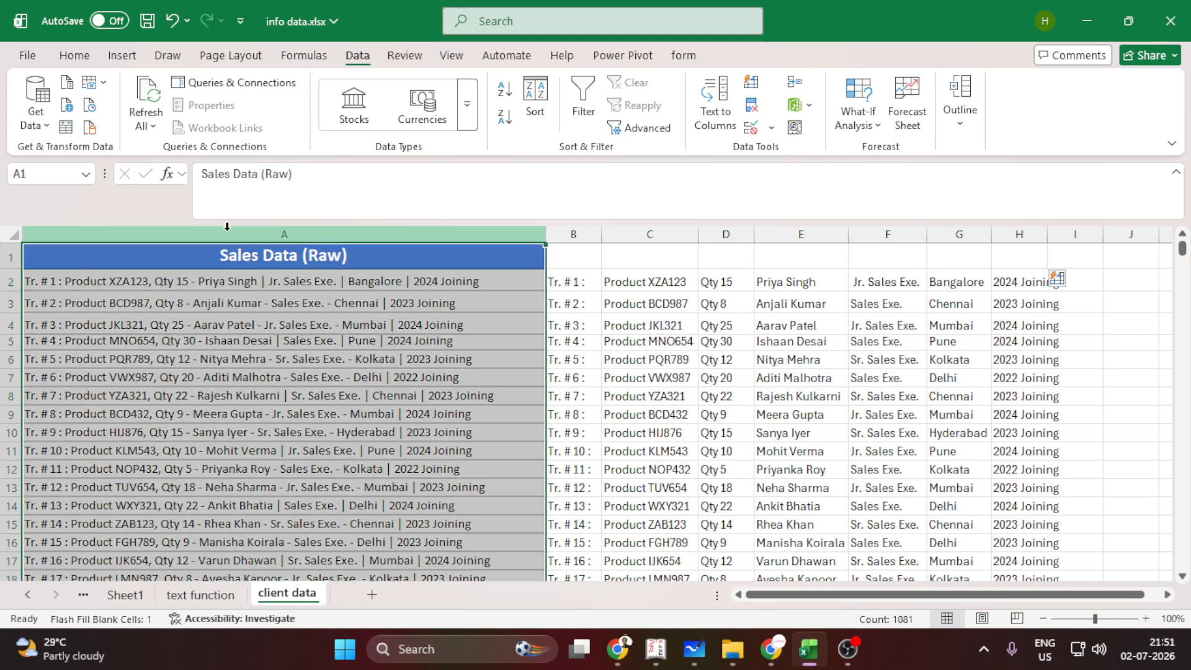
right_click(227, 227)
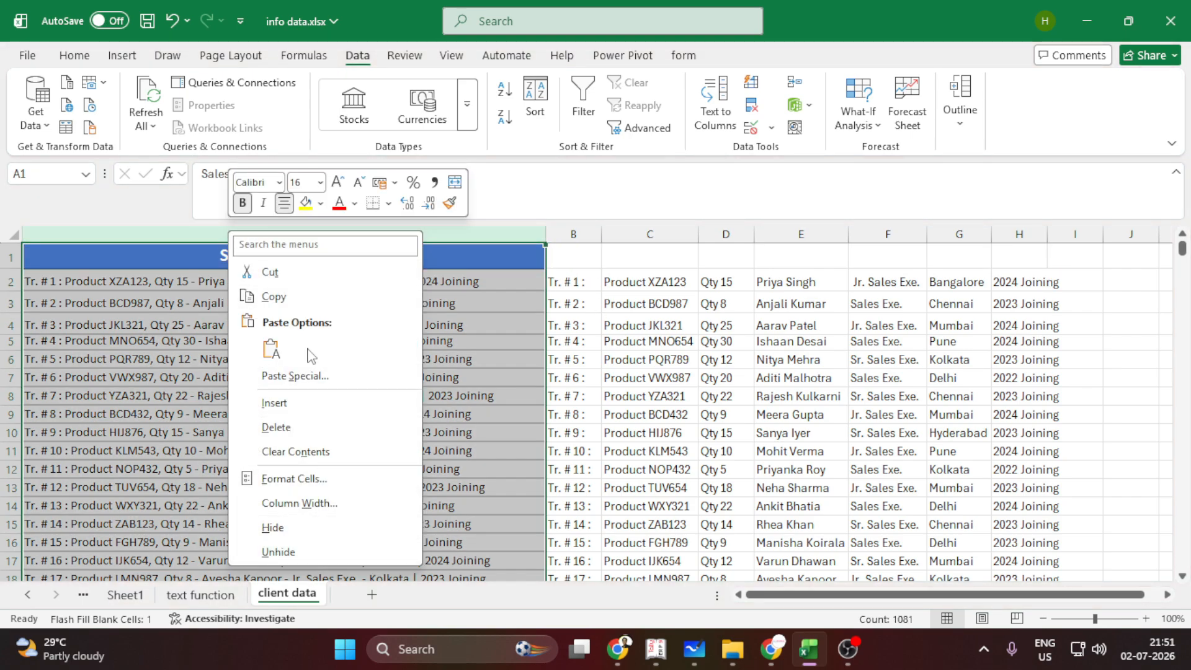
click(276, 426)
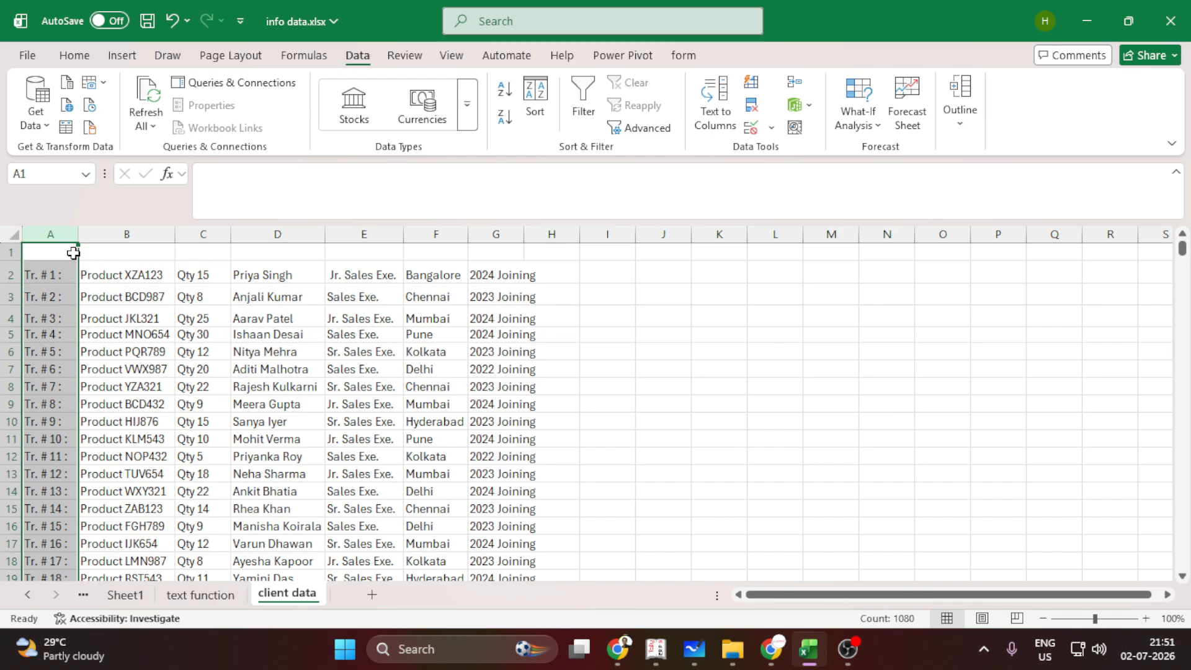
- Convert the split data in A2:G1081 into a table without using the first row as headers
click(72, 253)
click(42, 274)
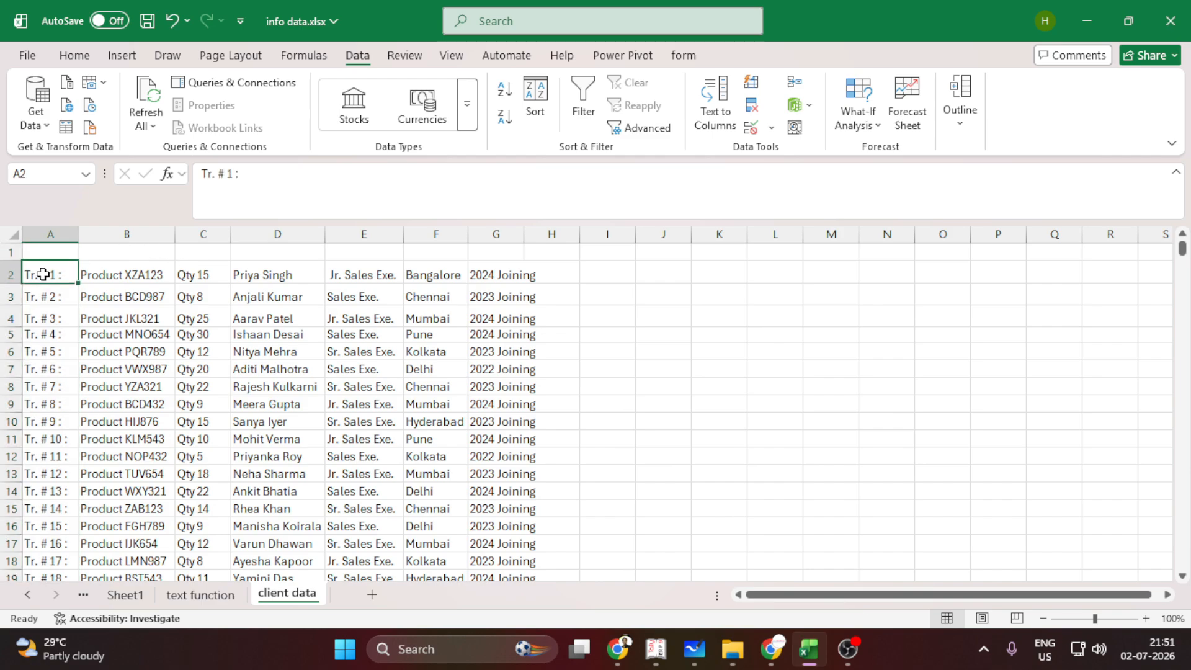
key(ctrl+t)
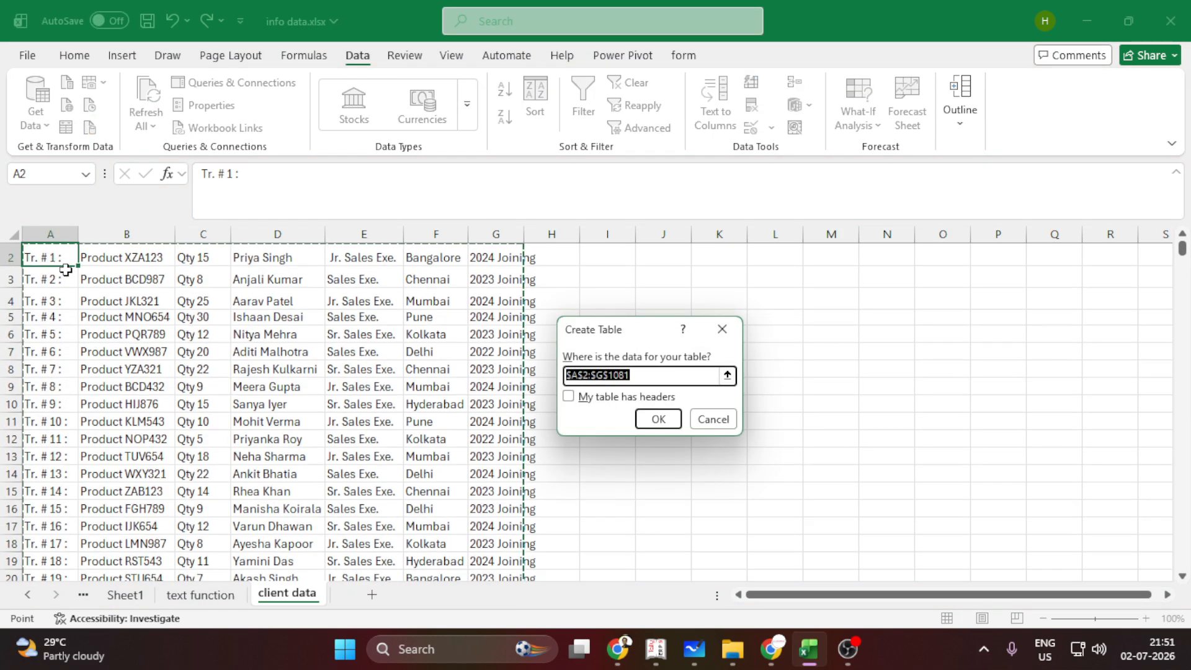
click(659, 418)
click(668, 363)
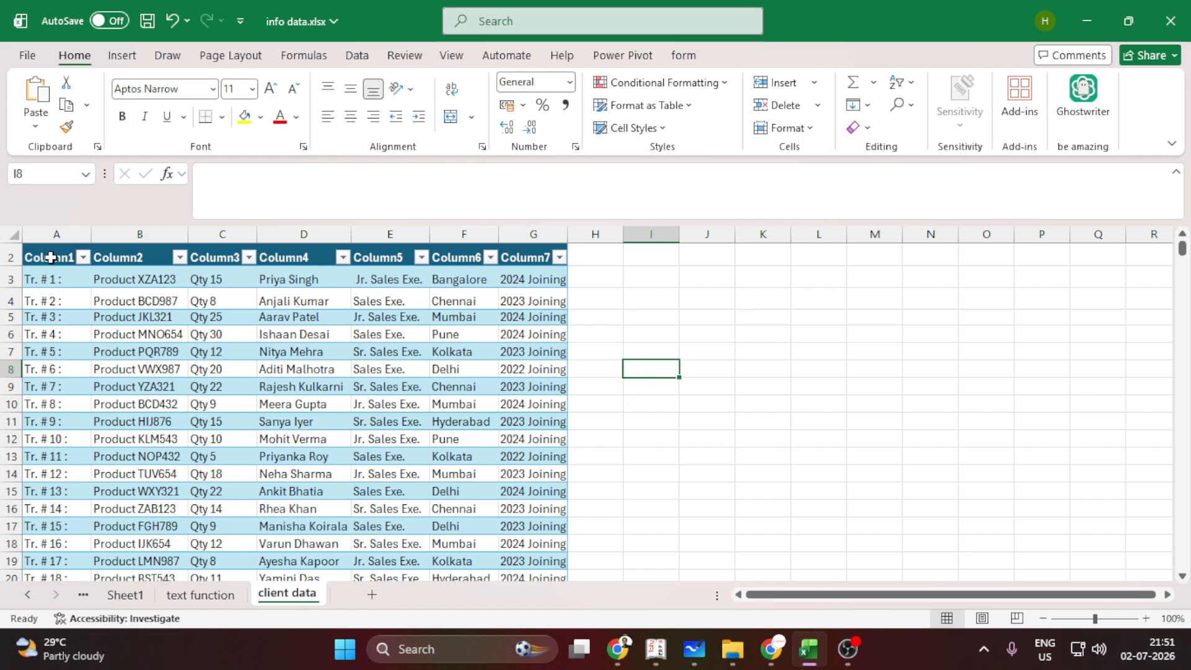
- Select the new table's header cells from Column1 to Column7
drag(50, 256, 516, 254)
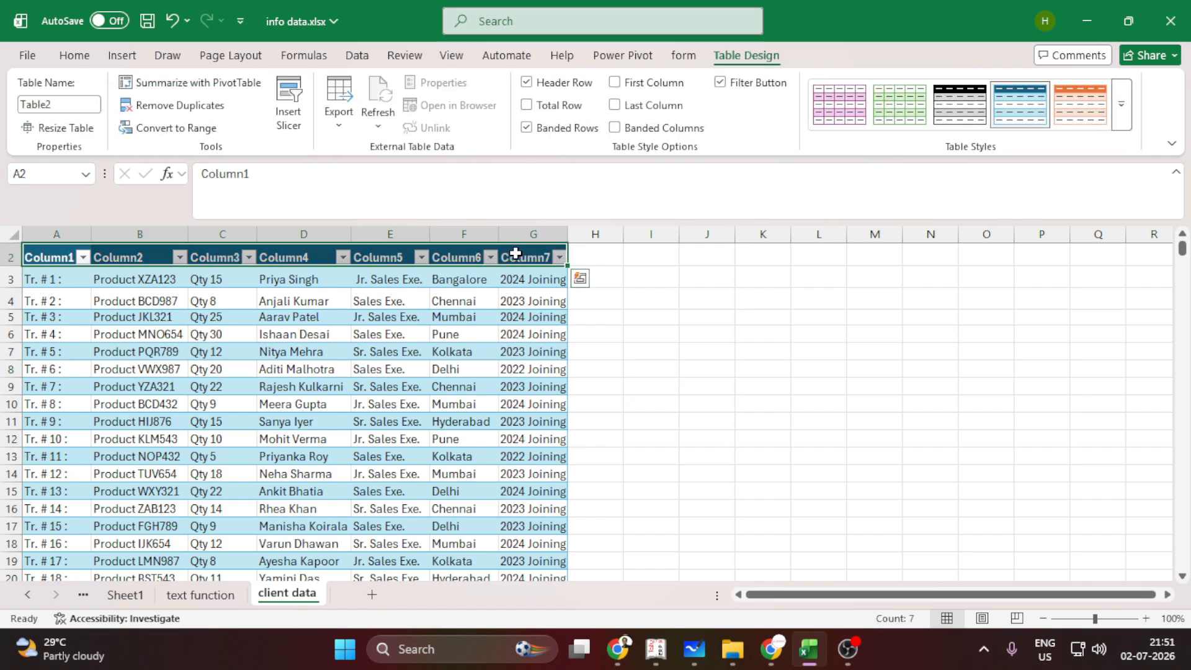